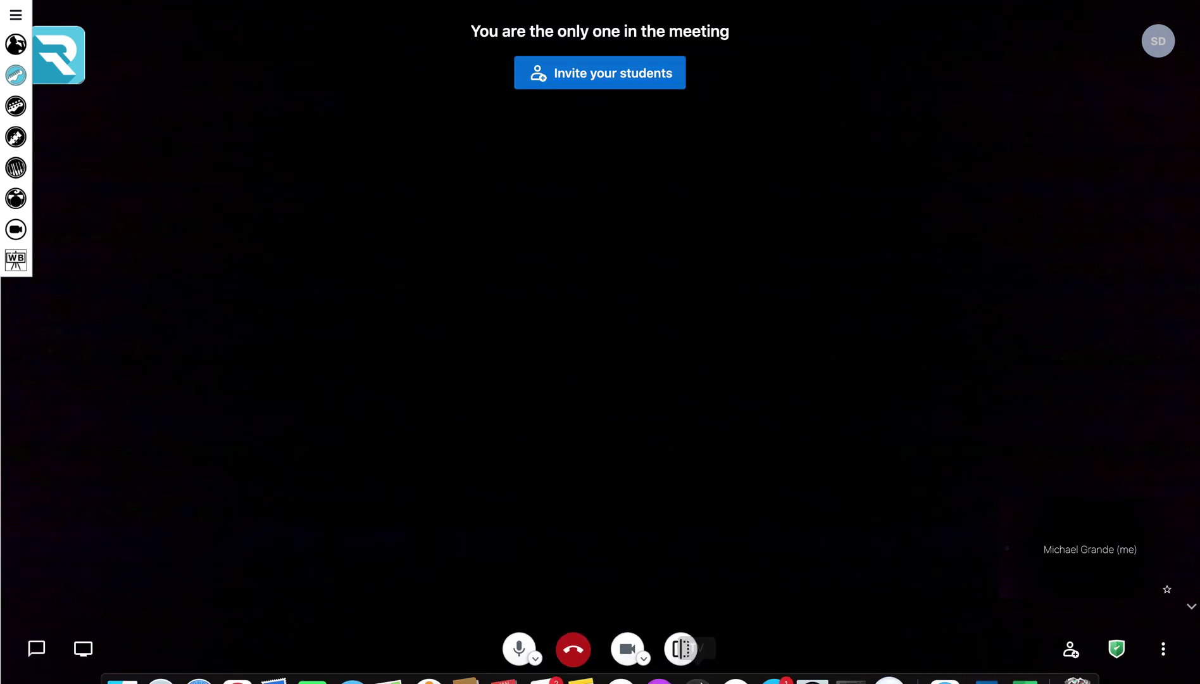
Open System Preferences and check which apps are allowed to record the screen under Security & Privacy.
click(816, 659)
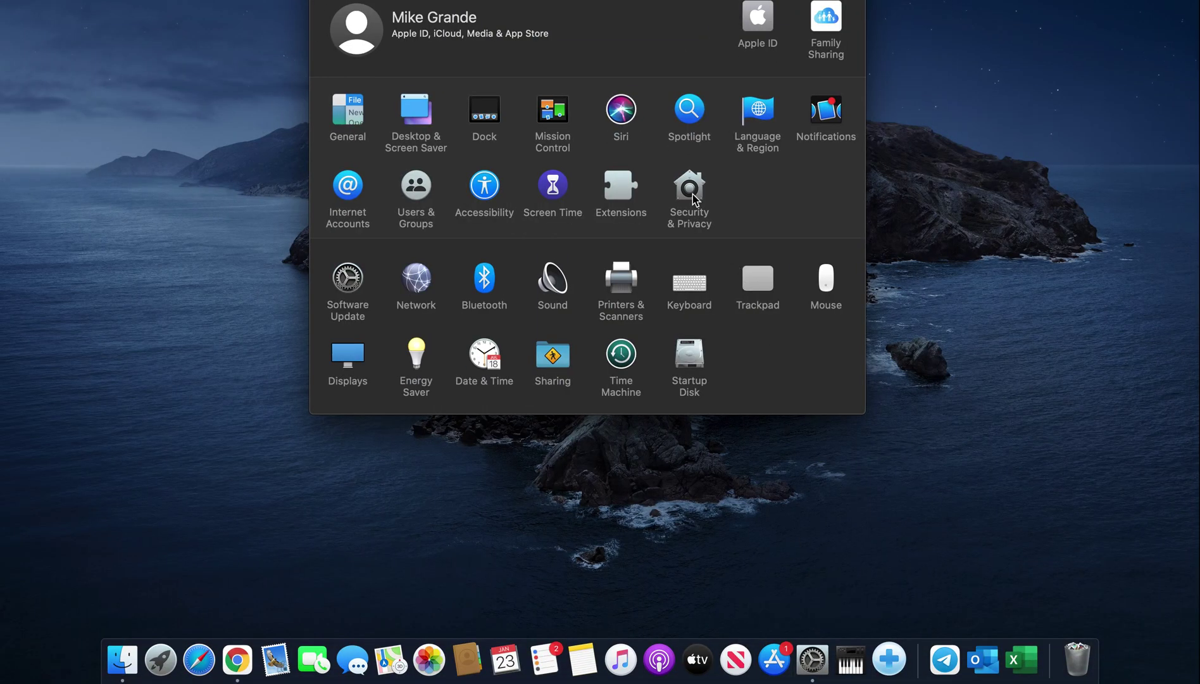
click(694, 200)
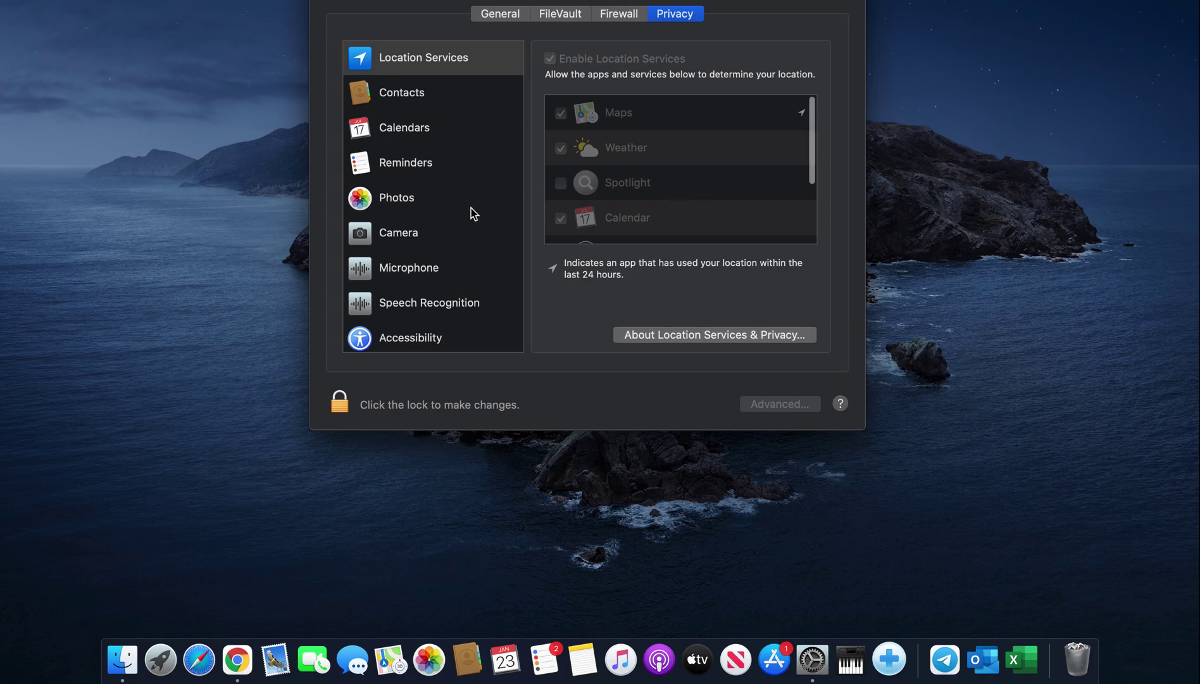
scroll(448, 230, down, 5)
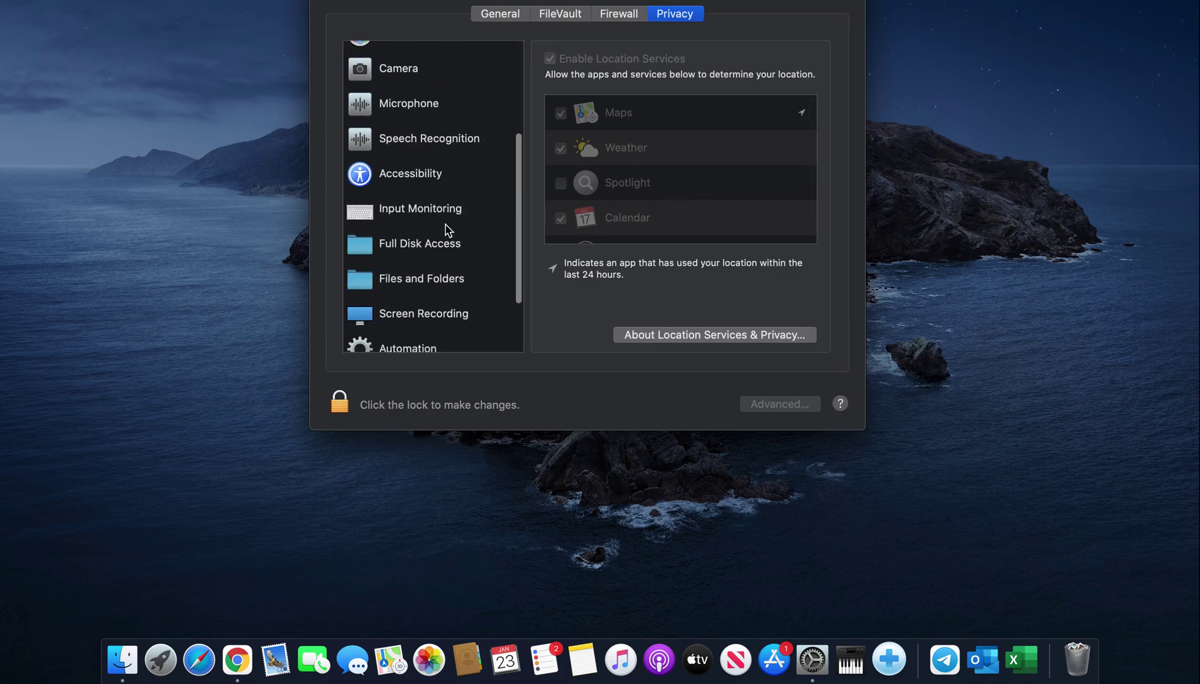
click(420, 316)
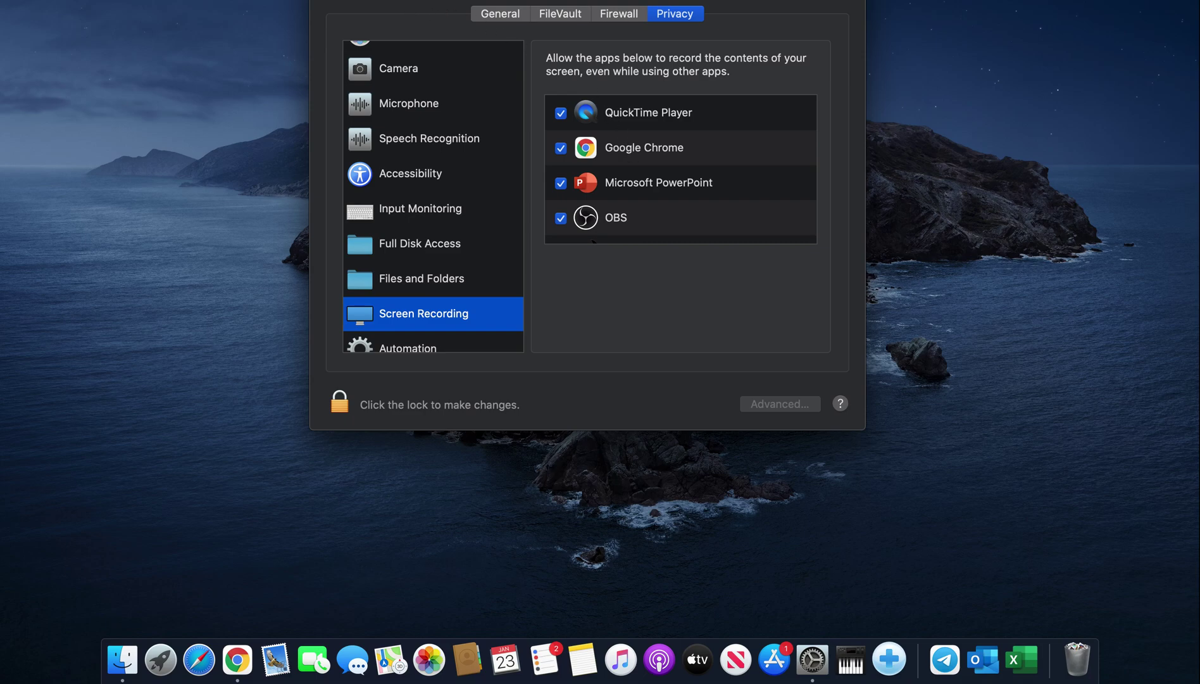
key(super+l)
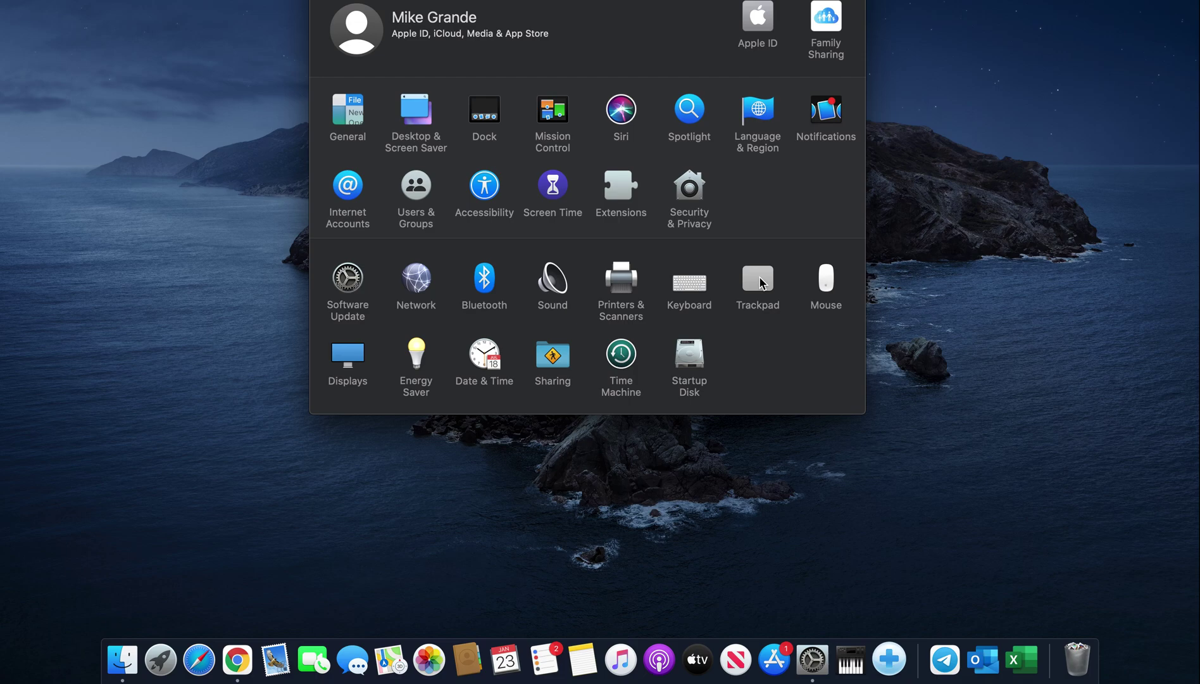
Set the trackpad's secondary click to the bottom right corner and quit System Preferences.
click(759, 280)
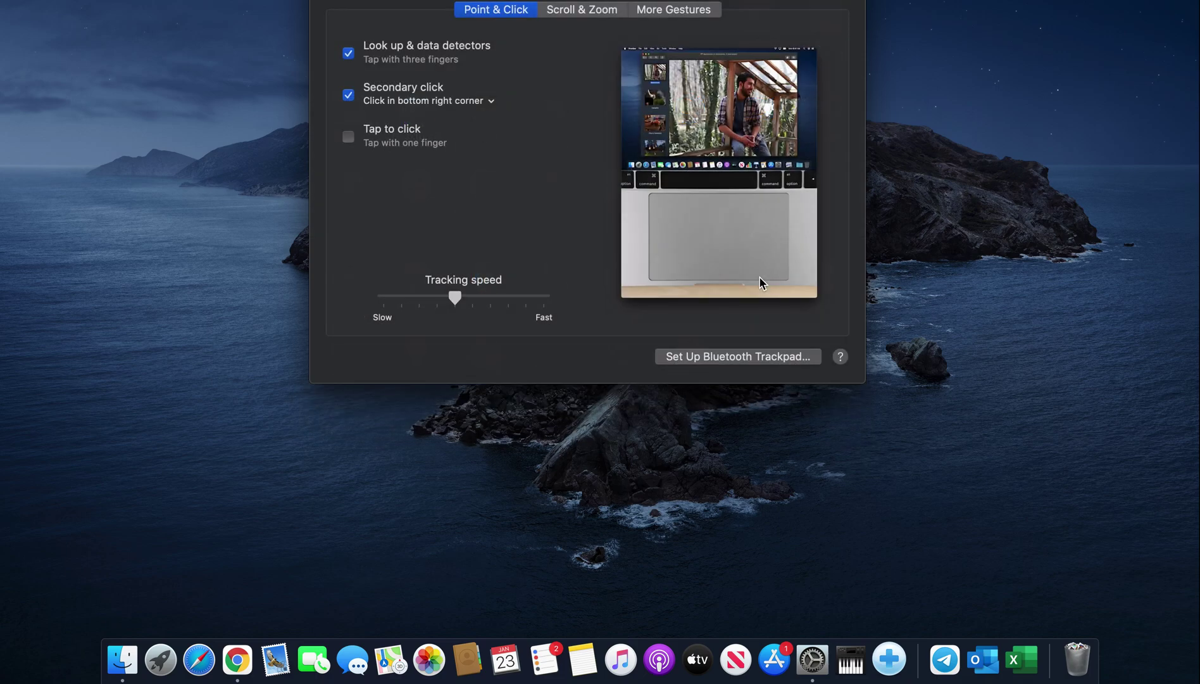
click(434, 106)
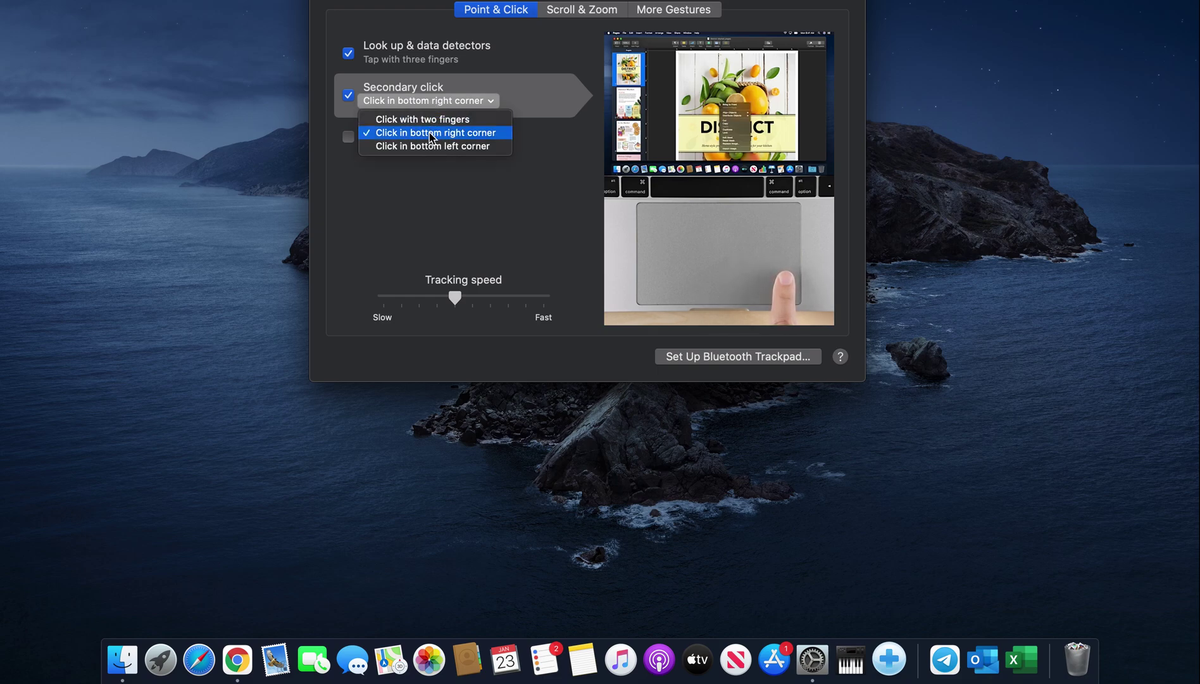
click(430, 134)
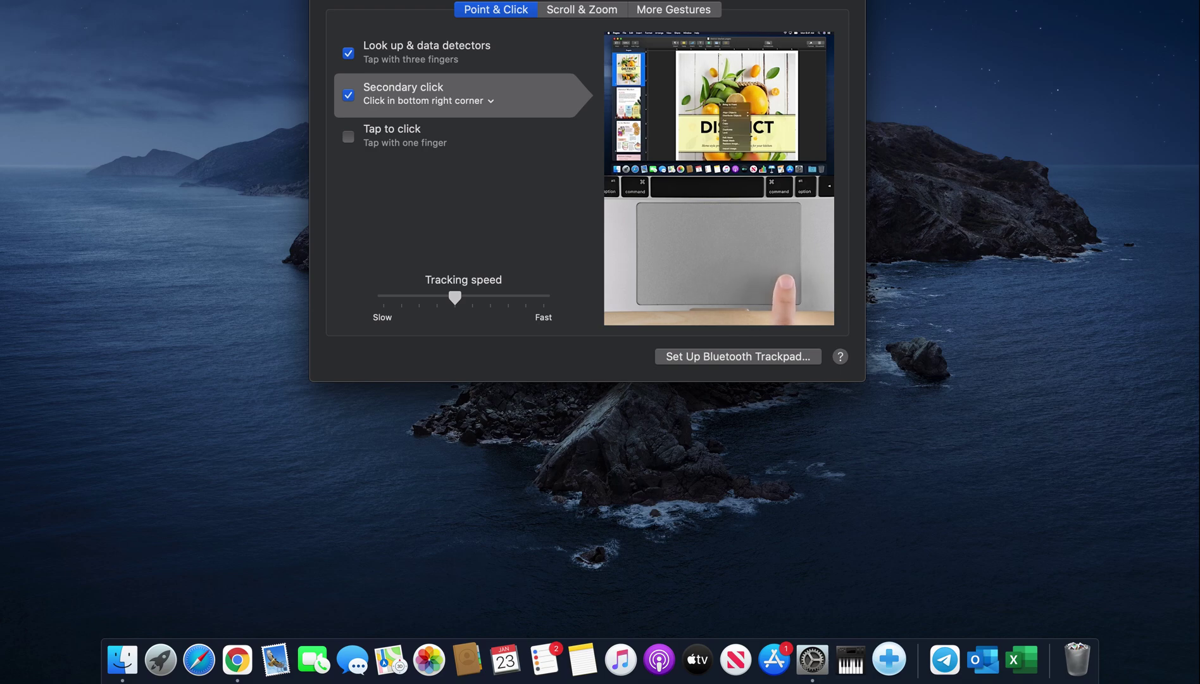
key(super+q)
Switch to Chrome and choose the Rock Out Loud Chrome tab as the content to share in the meeting.
click(236, 660)
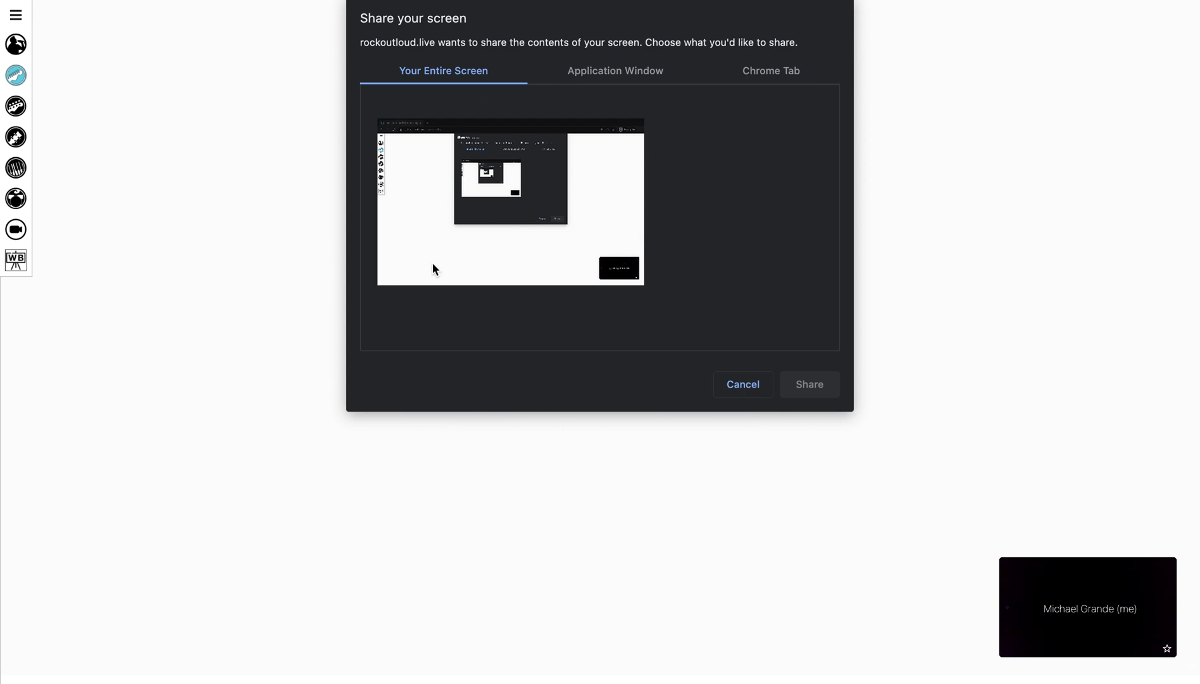
click(595, 75)
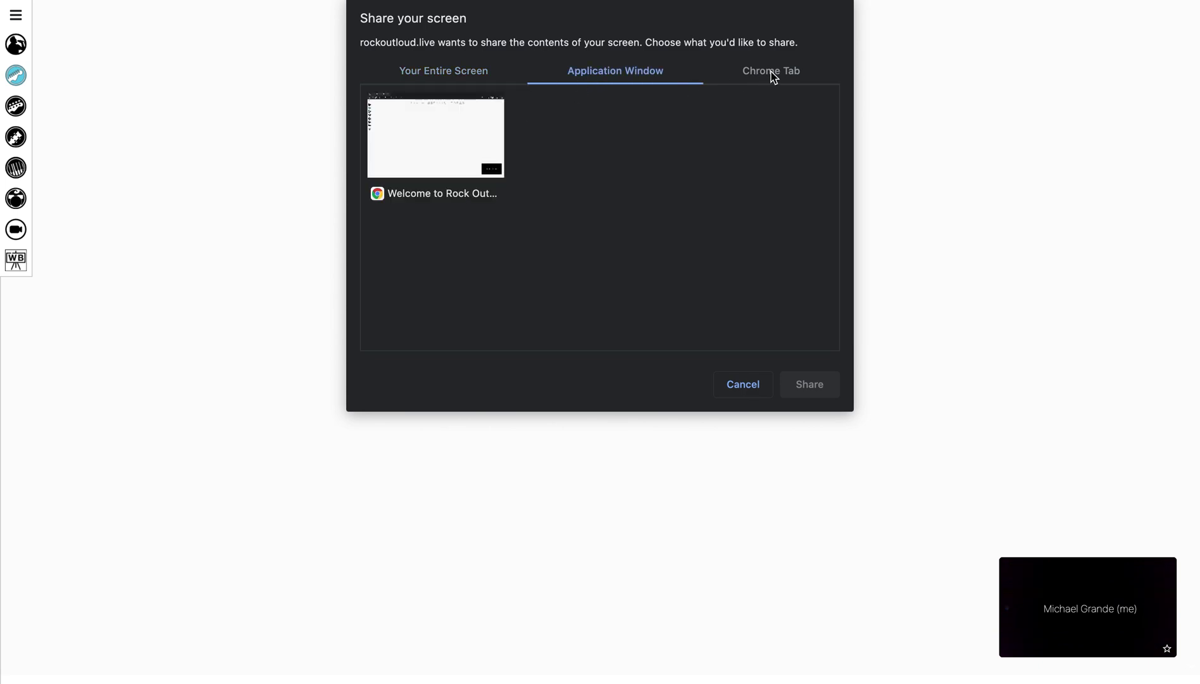
click(484, 147)
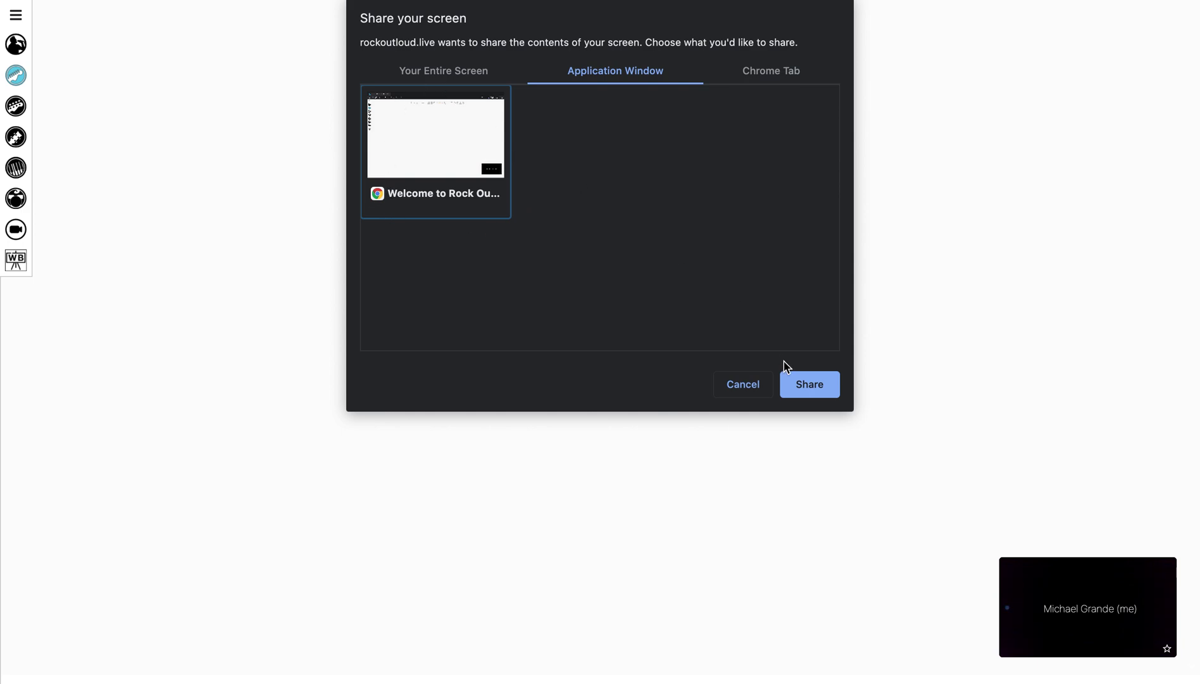
click(777, 76)
click(448, 105)
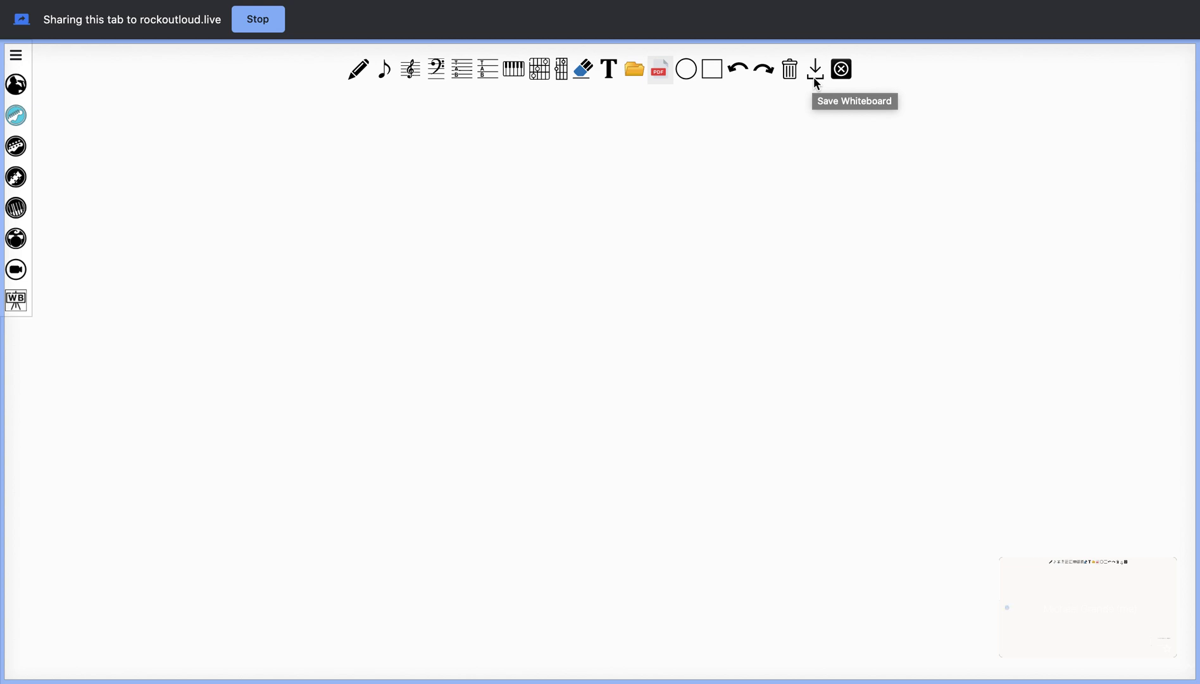
Place a treble clef staff across the middle of the whiteboard and undo the extra staff placed above it.
click(411, 69)
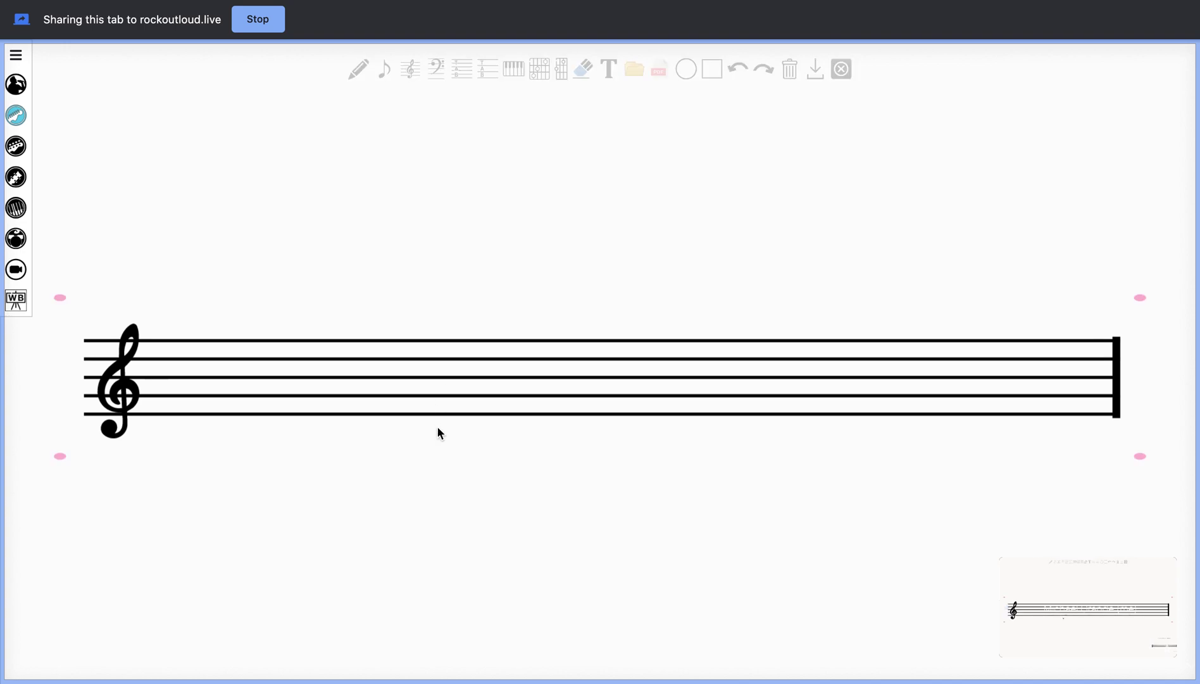
click(425, 203)
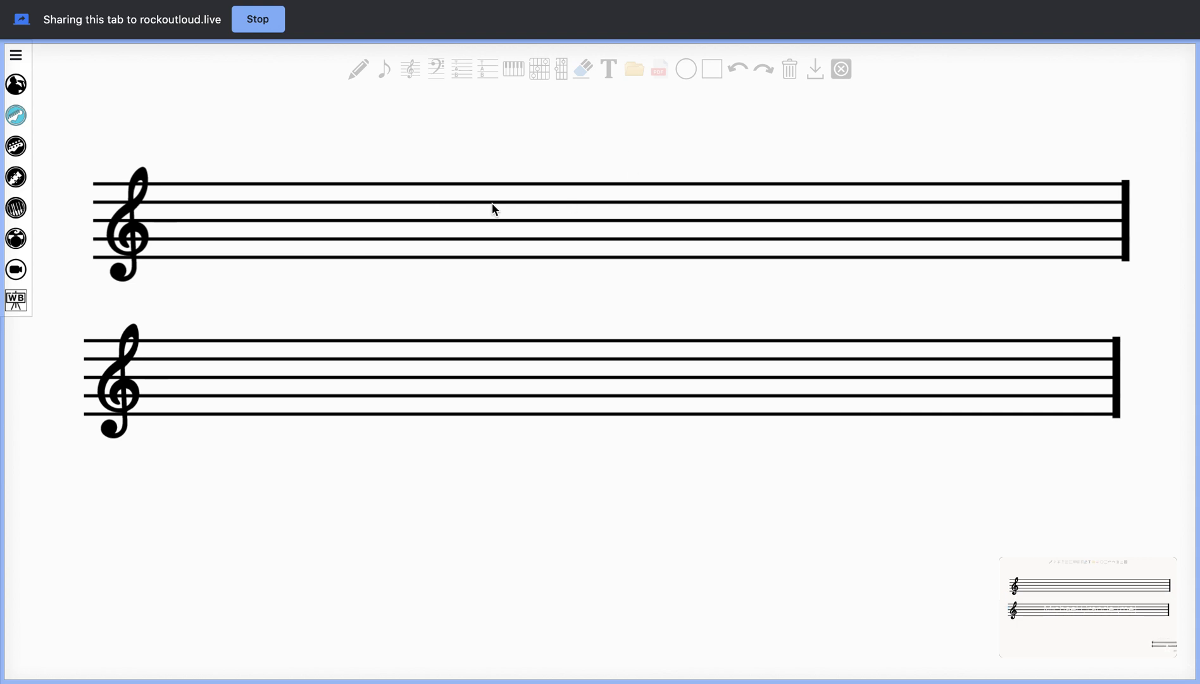
click(737, 67)
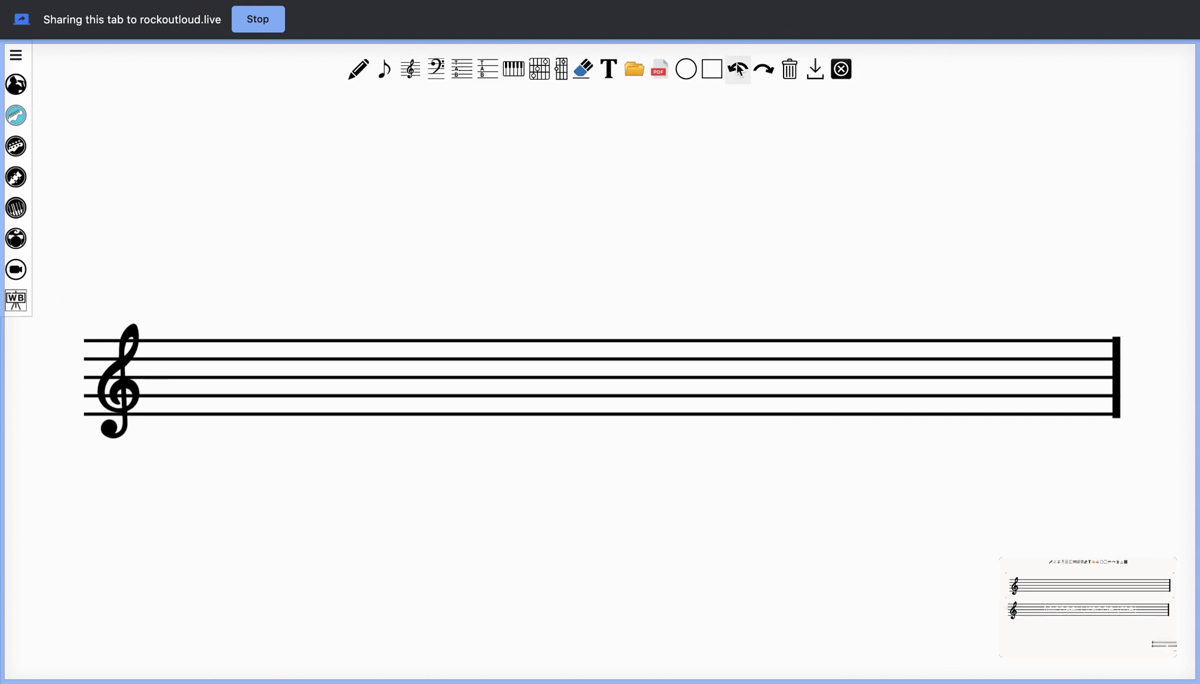
Add a sharp symbol to the whiteboard and place it on the staff's top line beside the treble clef.
click(384, 71)
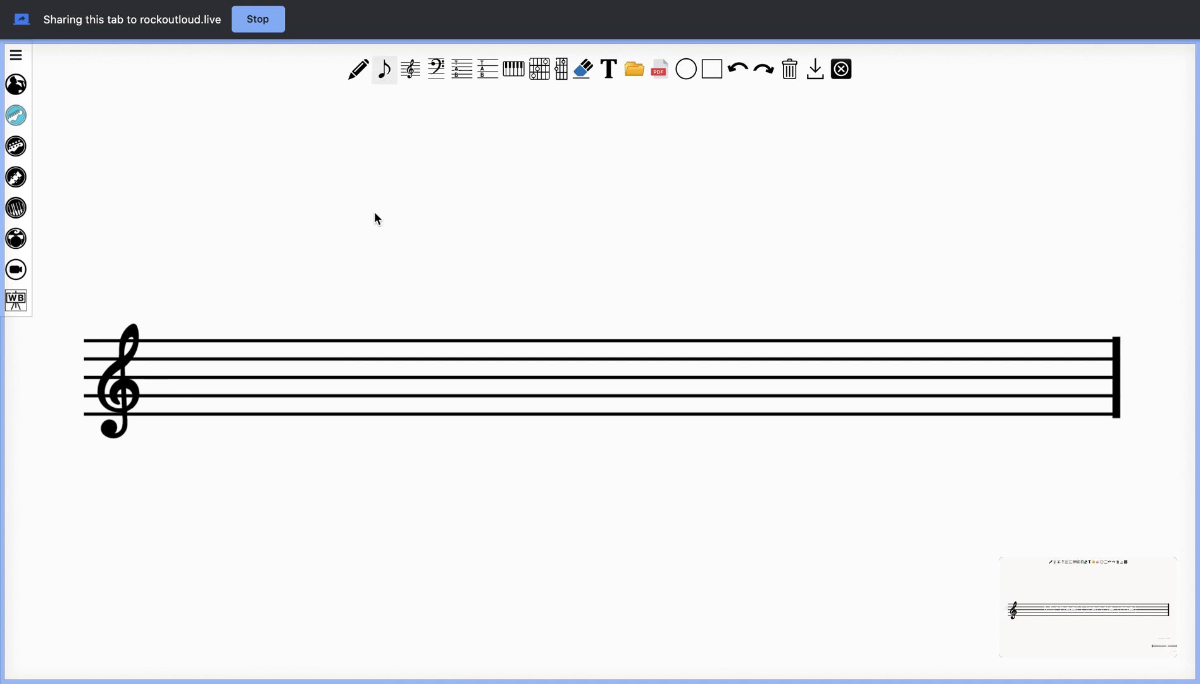
click(465, 171)
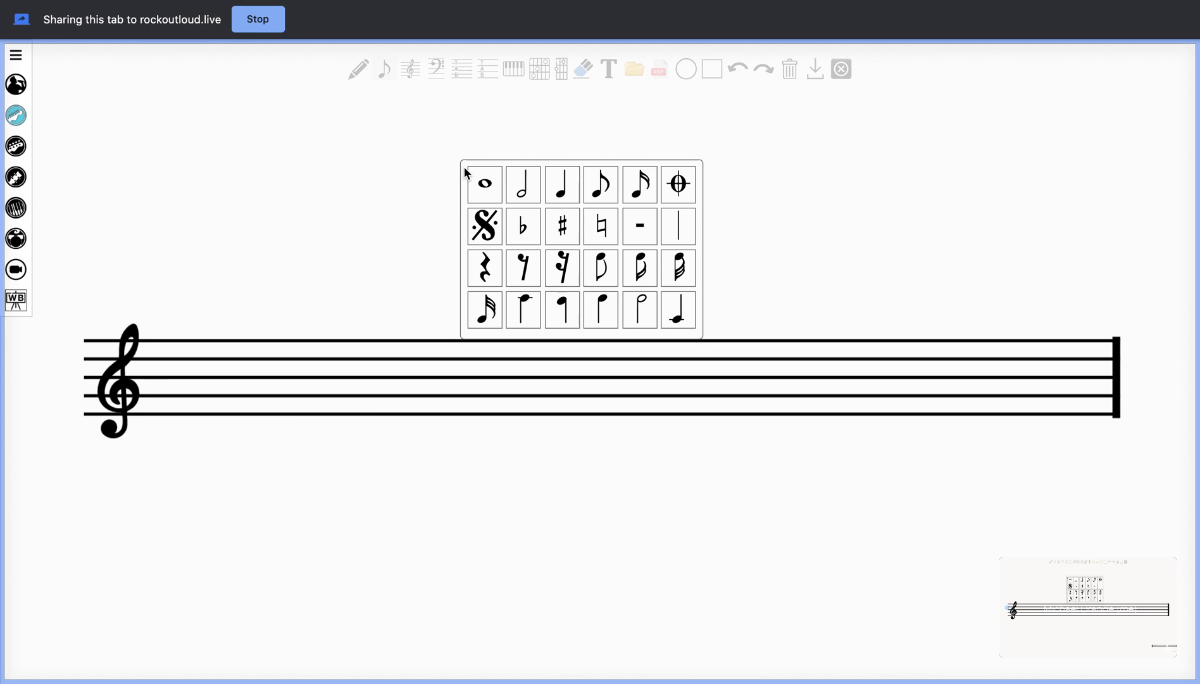
click(562, 230)
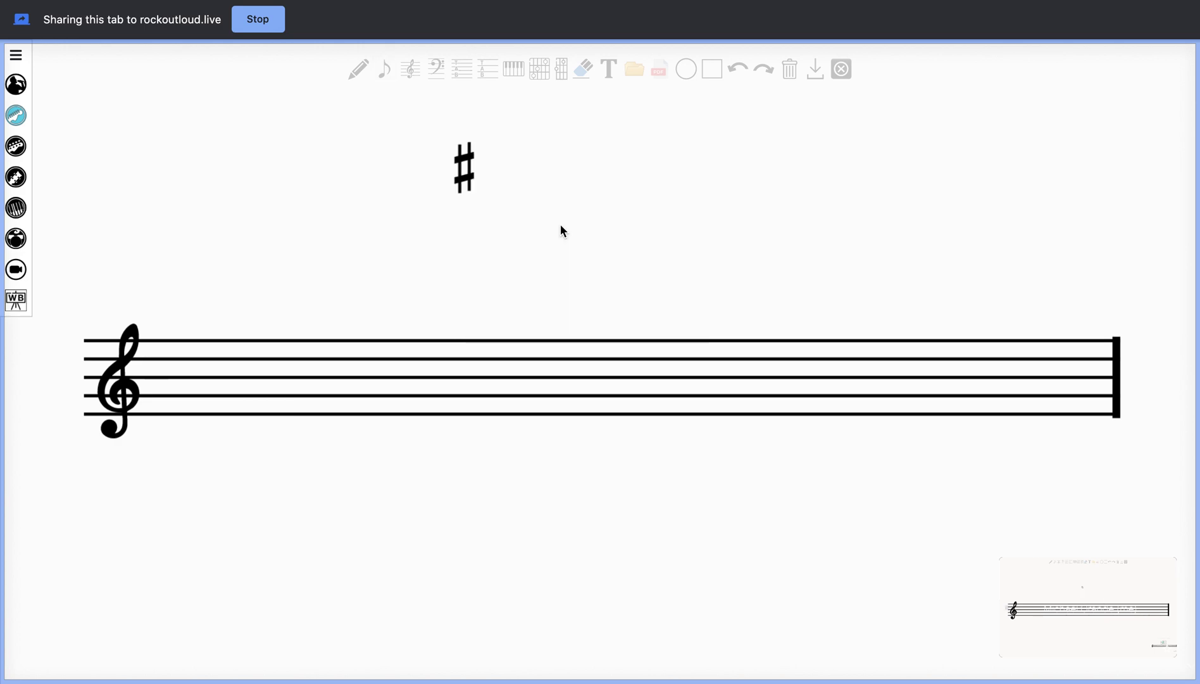
click(464, 168)
drag(464, 169, 164, 343)
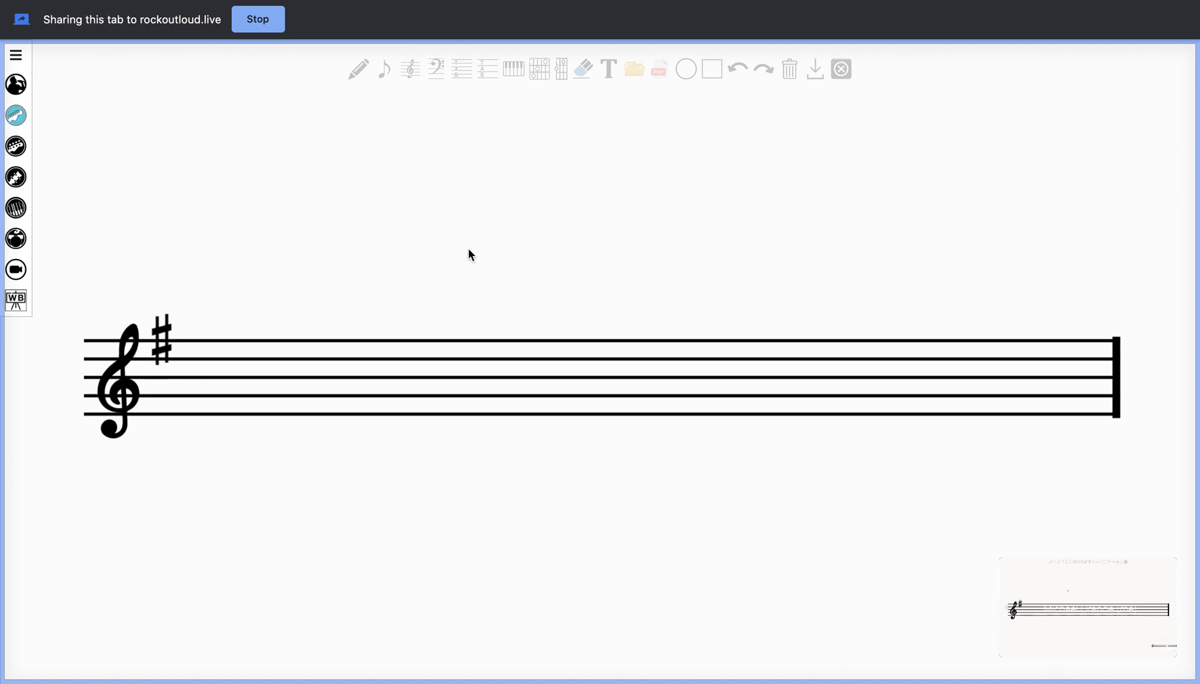
Add two more sharps to the key signature, one in the third space and one just above the top line.
click(469, 250)
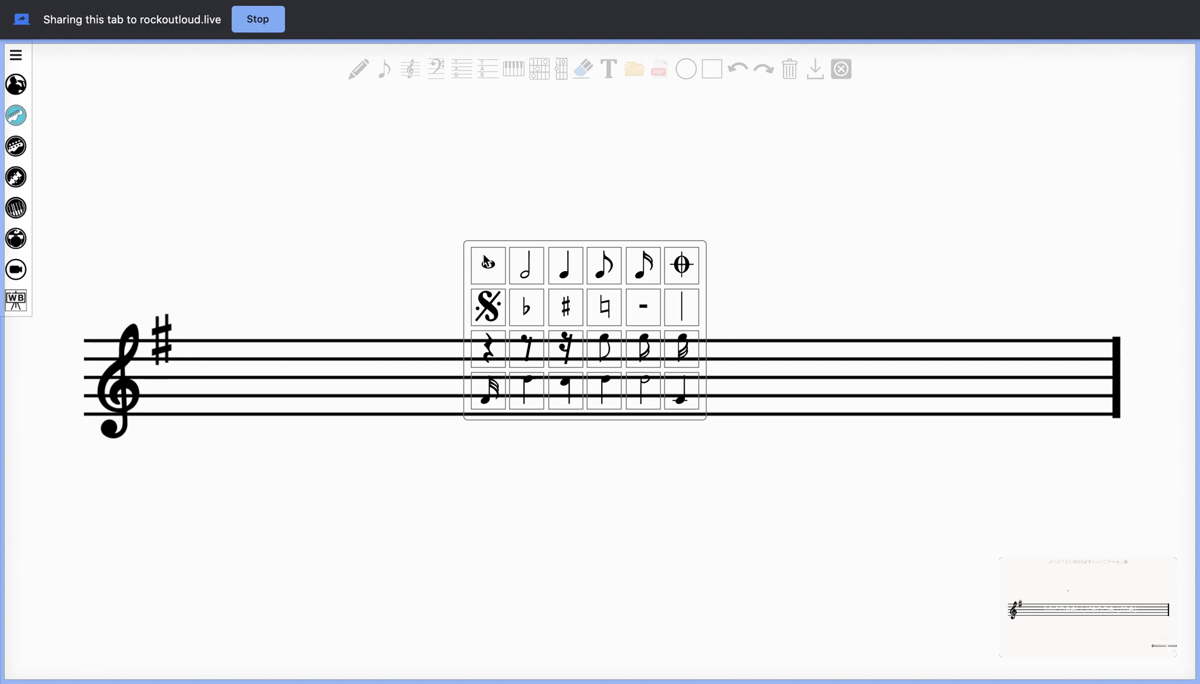
click(574, 307)
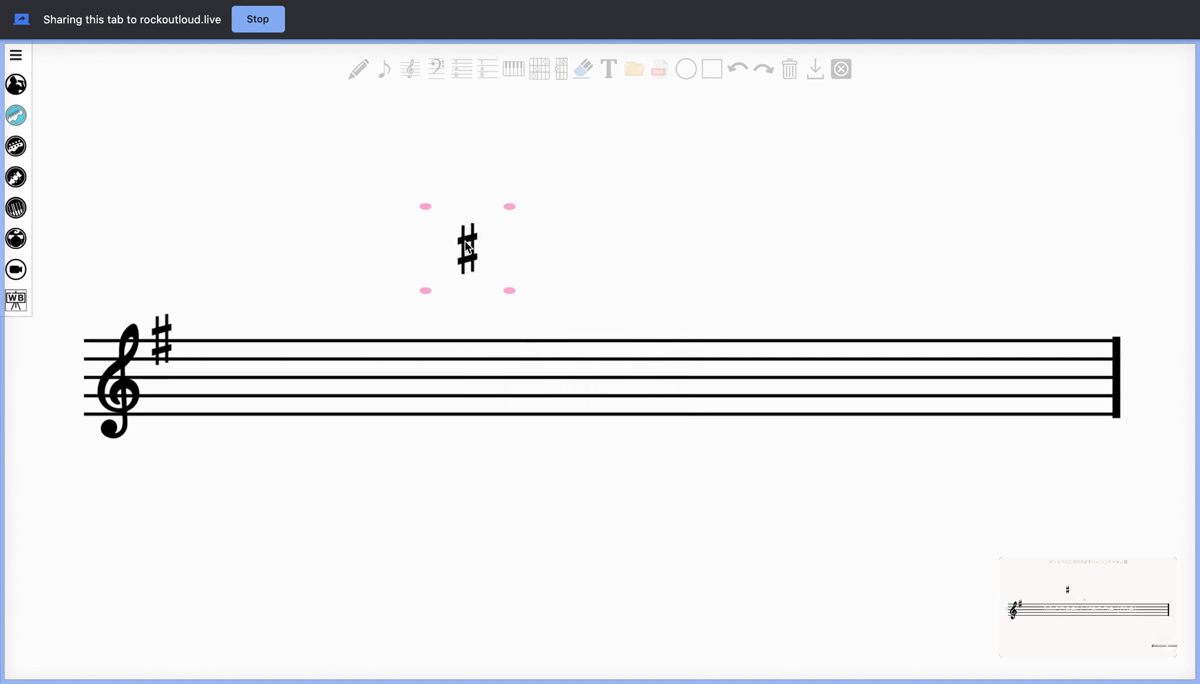
drag(205, 335, 189, 367)
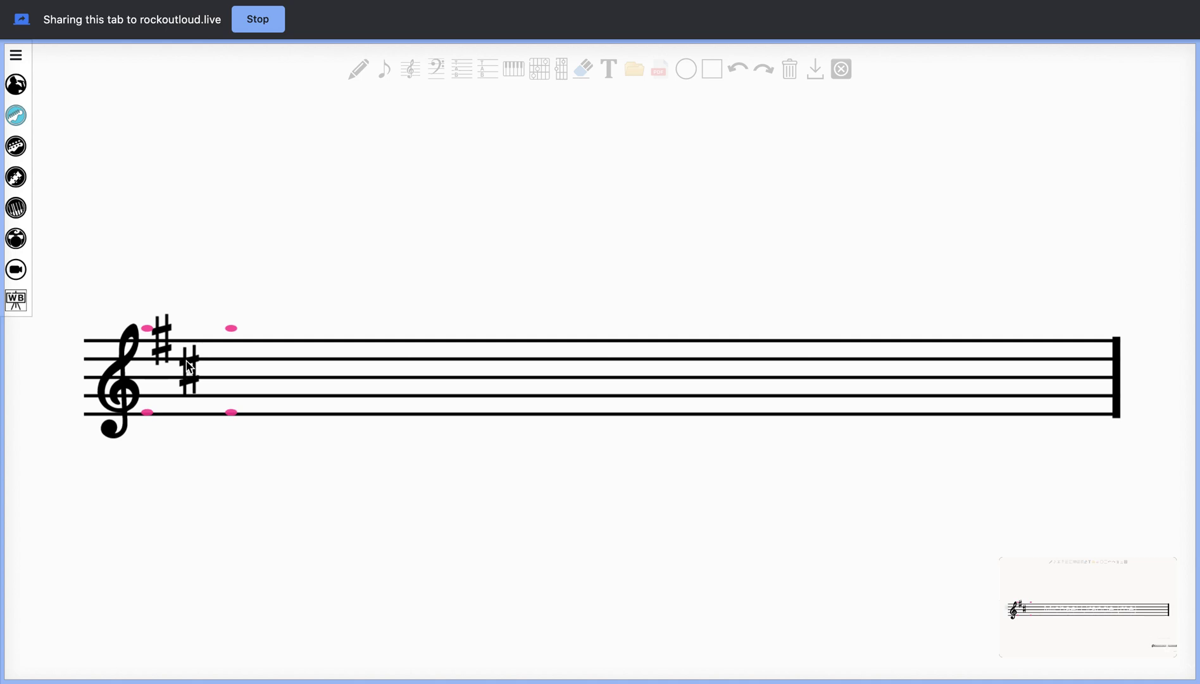
click(405, 216)
click(408, 215)
click(507, 275)
mouse_move(408, 236)
mouse_down()
mouse_move(239, 337)
mouse_move(215, 344)
mouse_move(216, 330)
mouse_up()
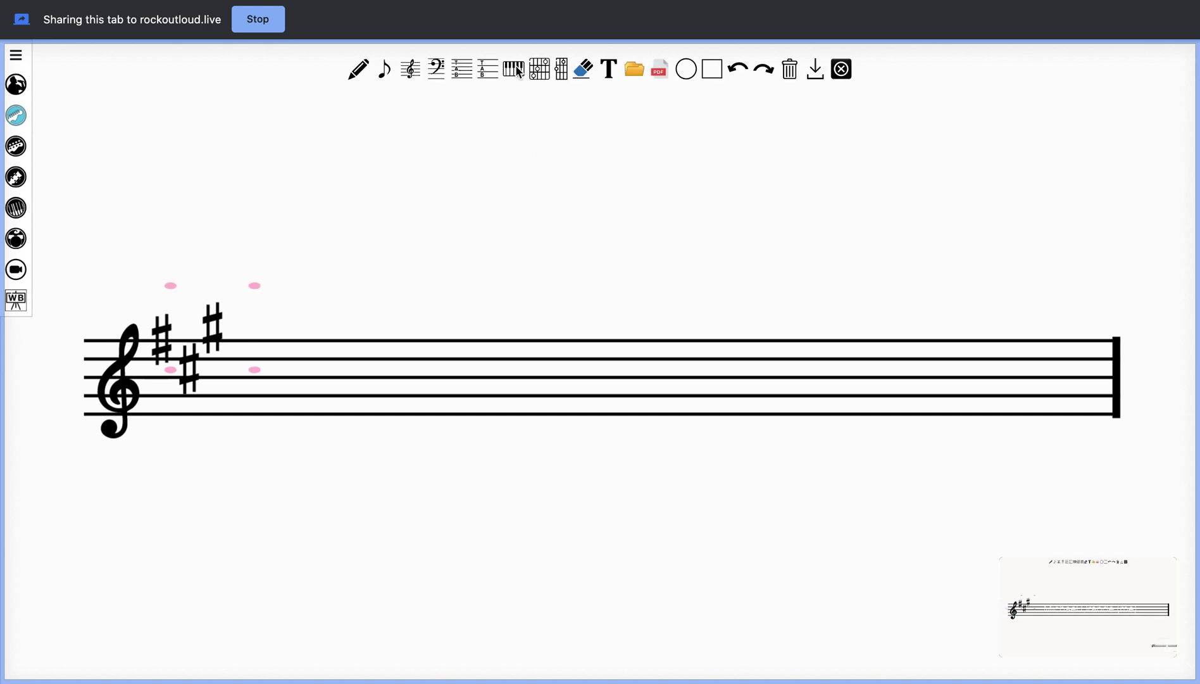
Insert a piano keyboard image and move it above the staff.
click(515, 68)
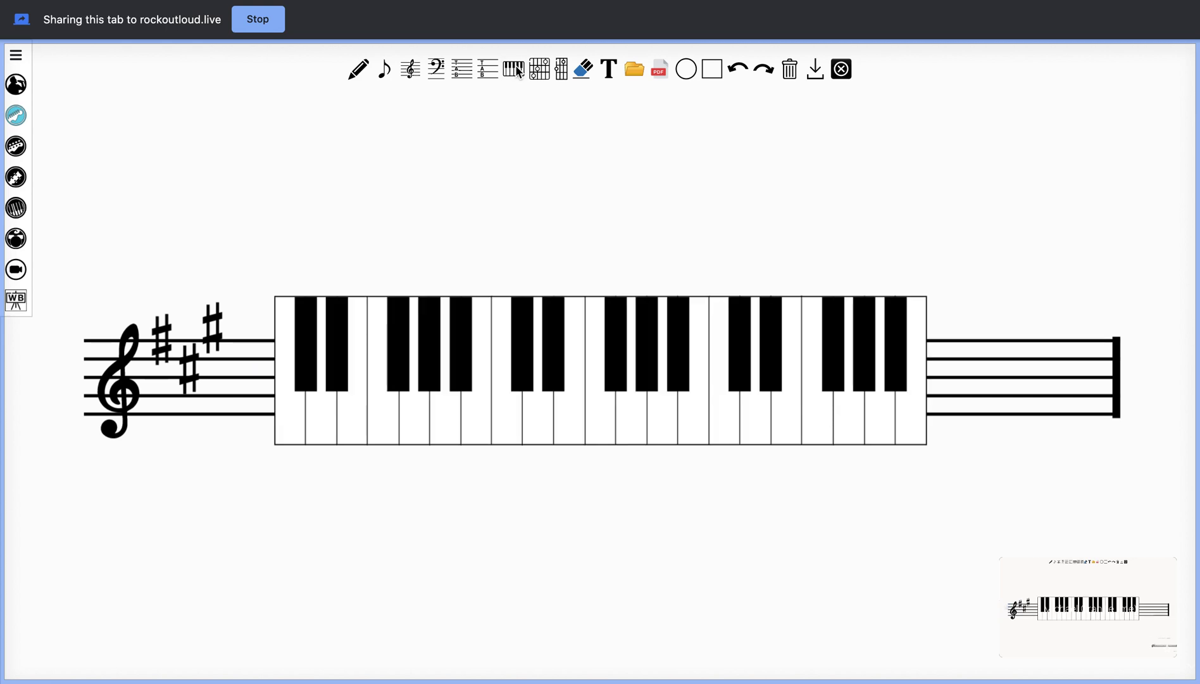
click(579, 361)
drag(578, 361, 572, 221)
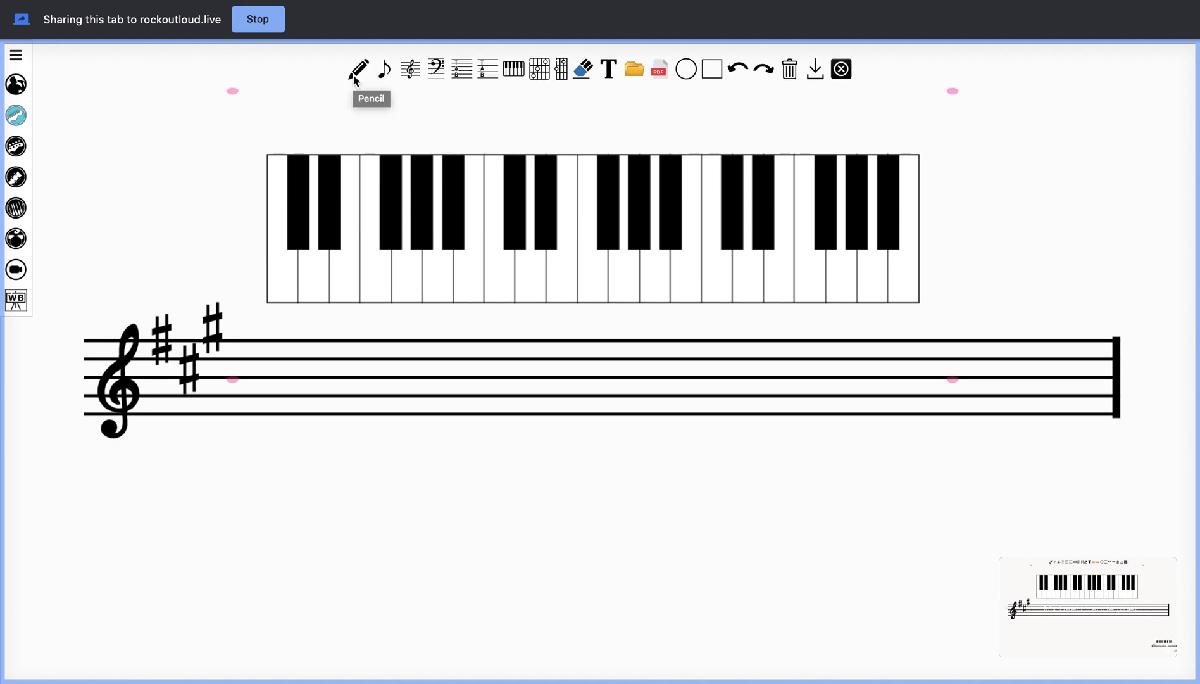
Mark the A major scale keys on the piano keyboard with red pencil dots of thickness 28.
click(354, 75)
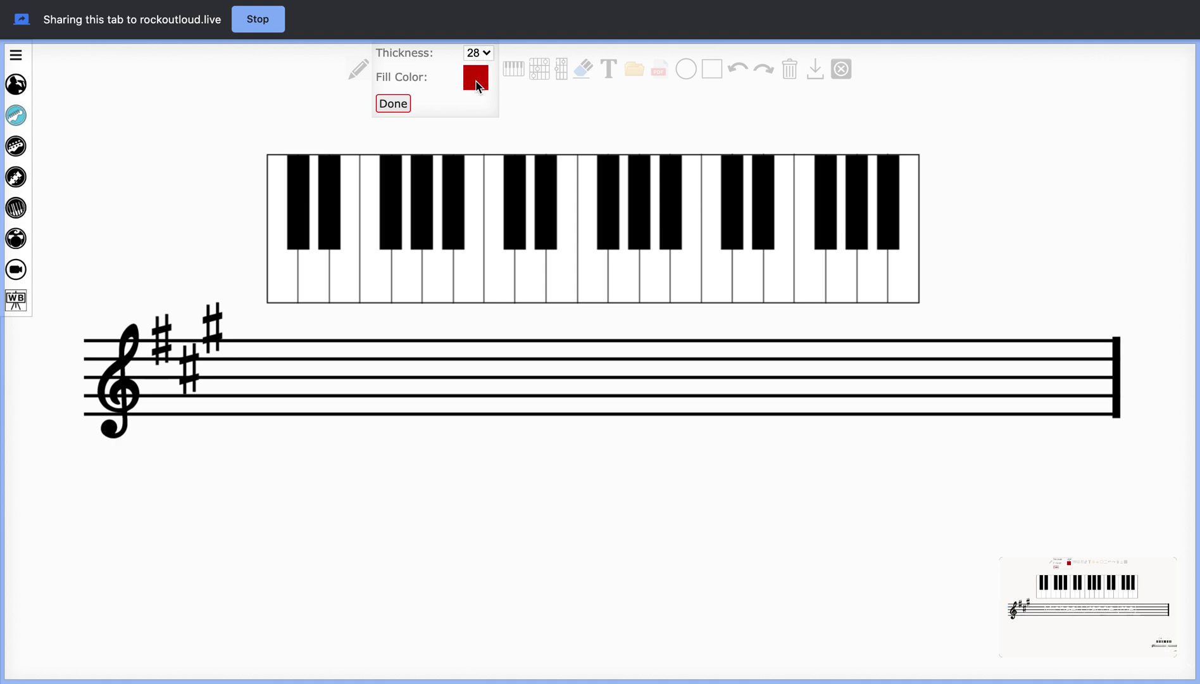
click(476, 83)
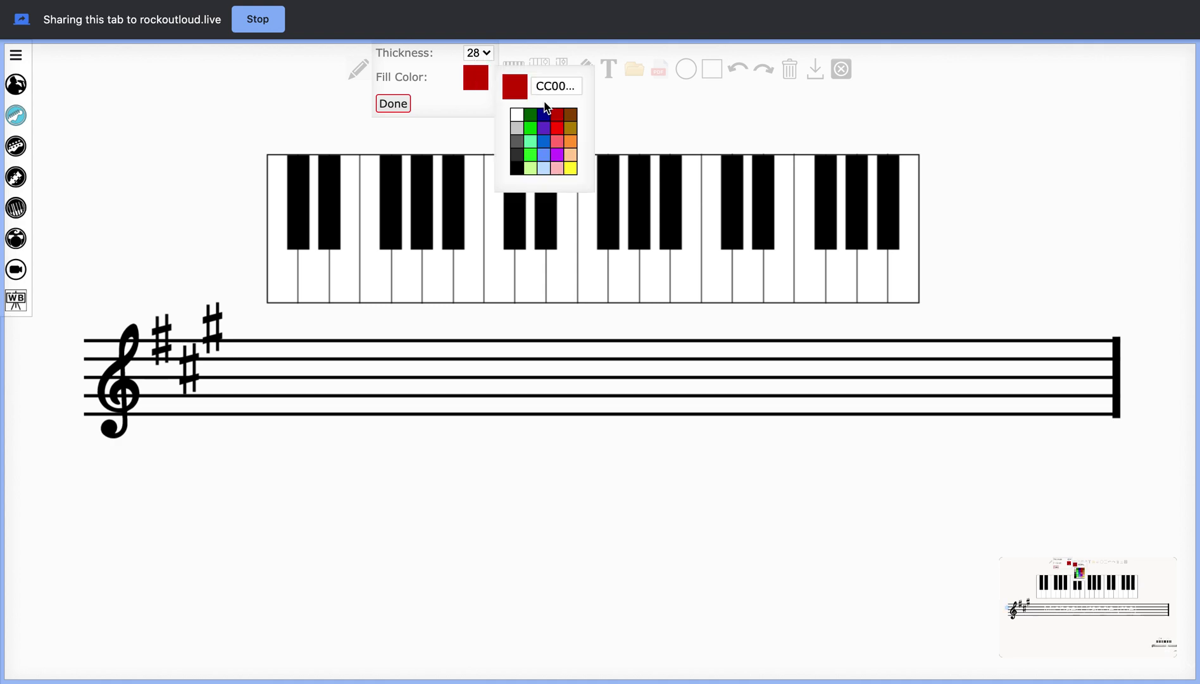
click(397, 105)
click(397, 104)
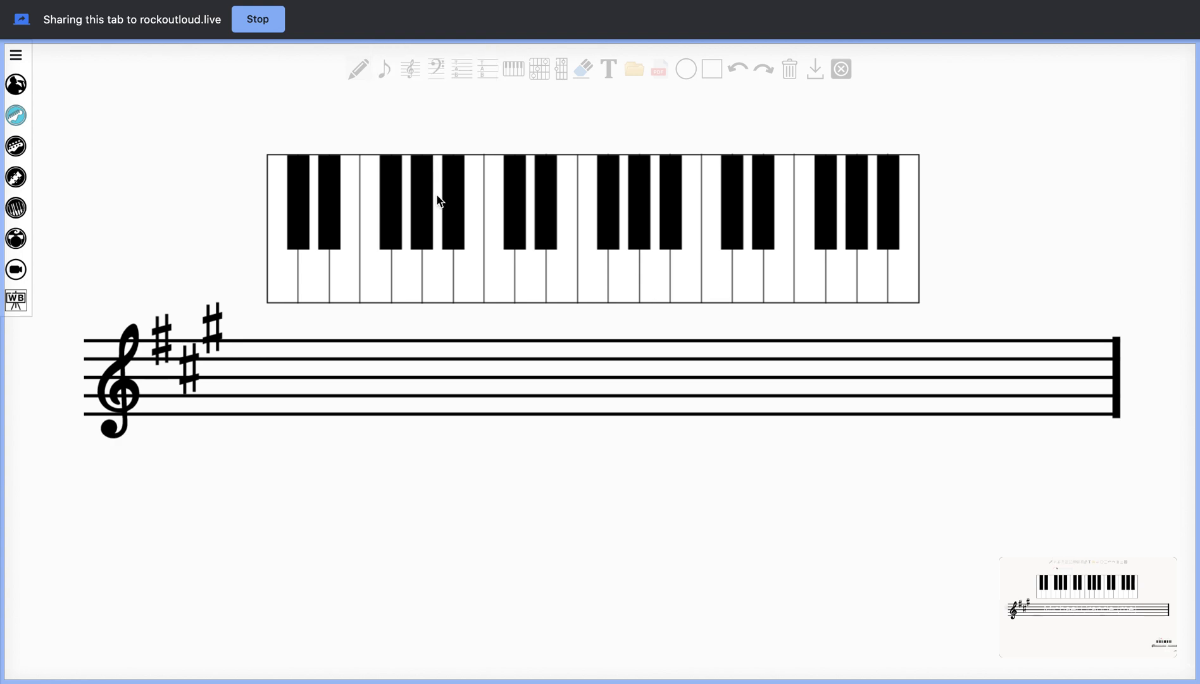
click(467, 266)
click(528, 268)
click(560, 266)
click(609, 231)
click(639, 229)
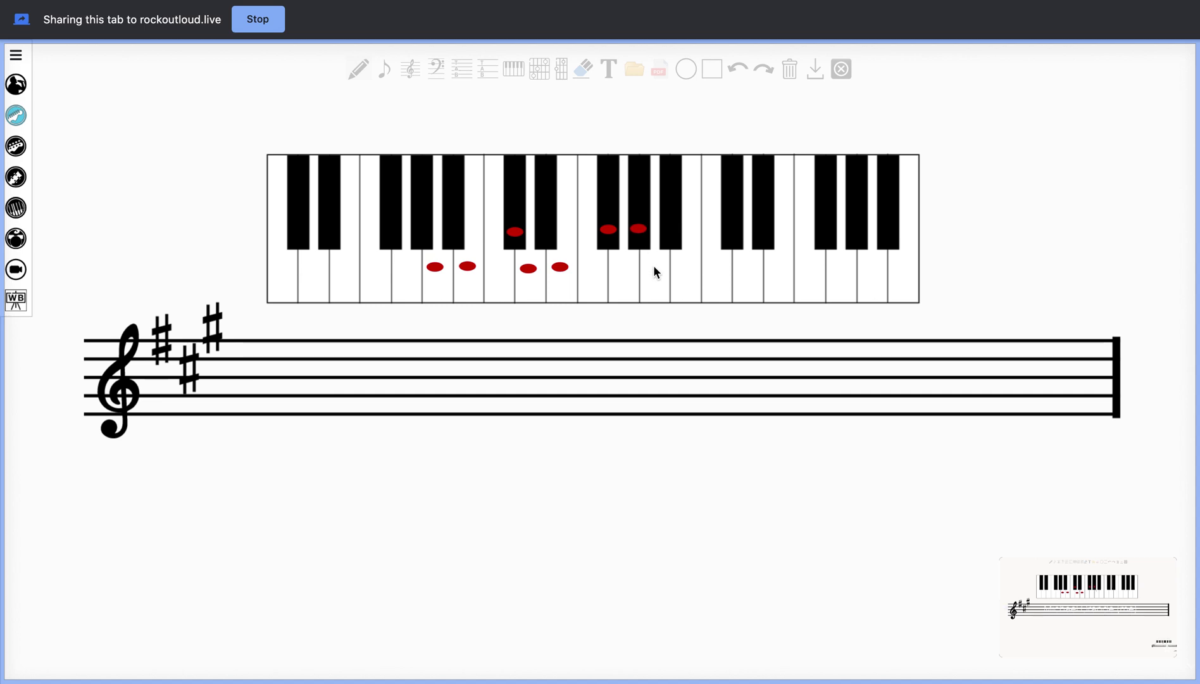
Save the whiteboard as a PDF and close the saved copy.
click(814, 73)
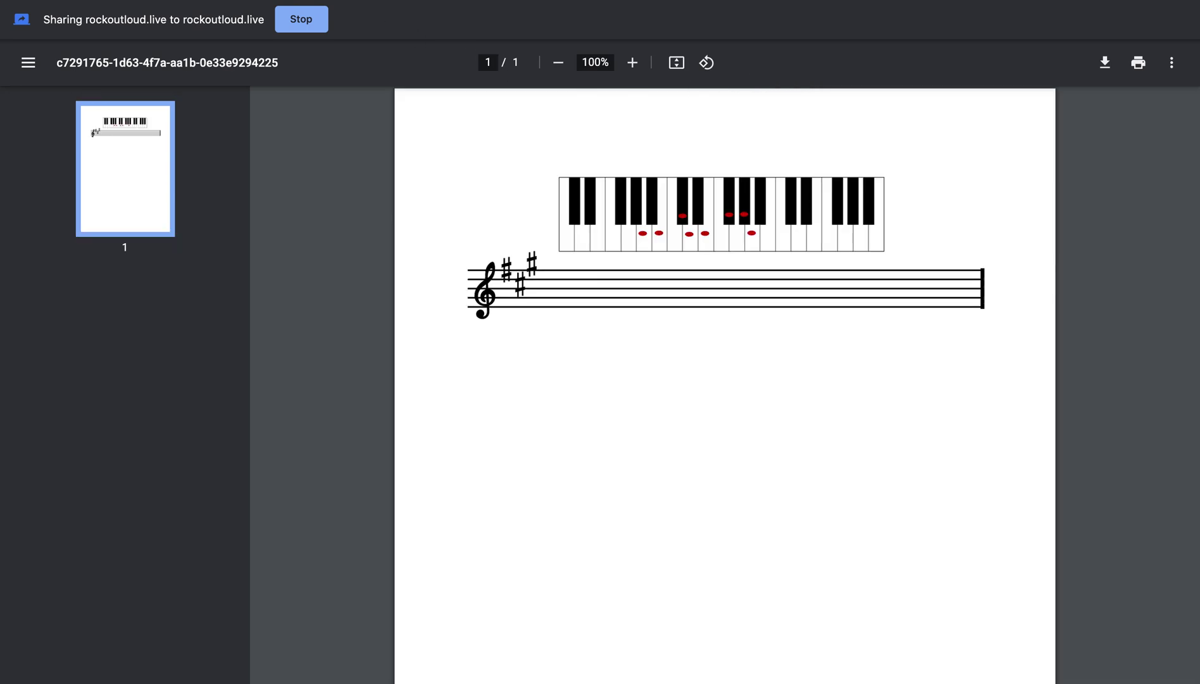
key(super+w)
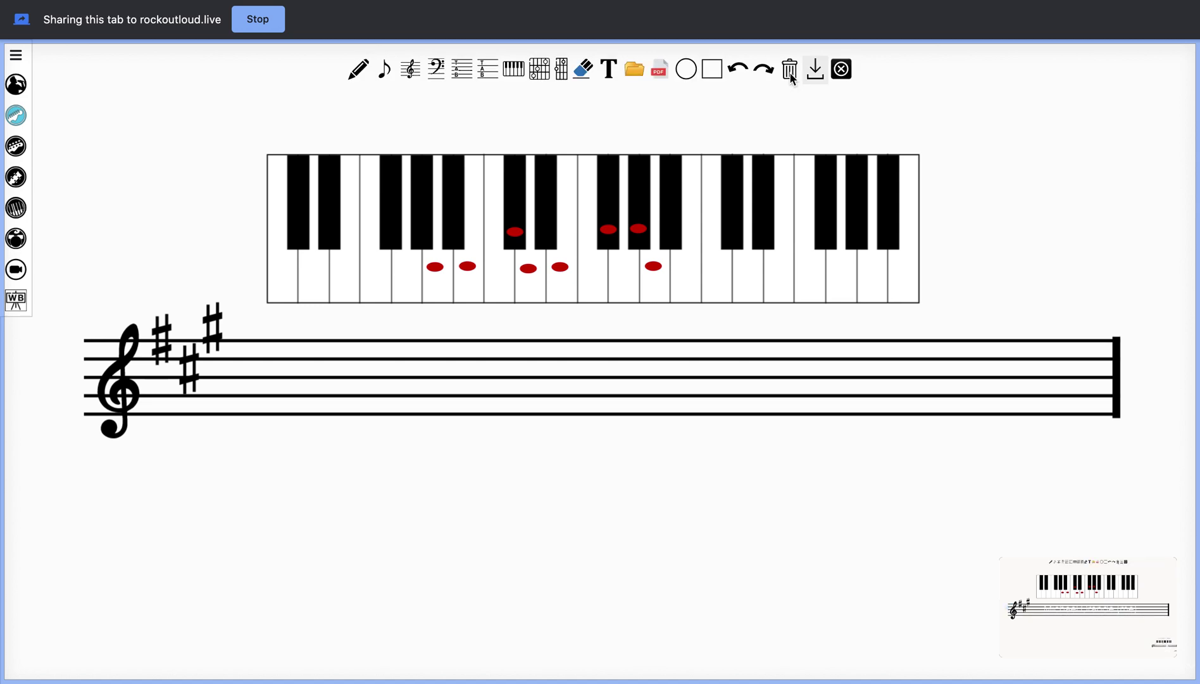
Clear the whiteboard and load the Let It Go sheet music PDF onto it.
click(790, 75)
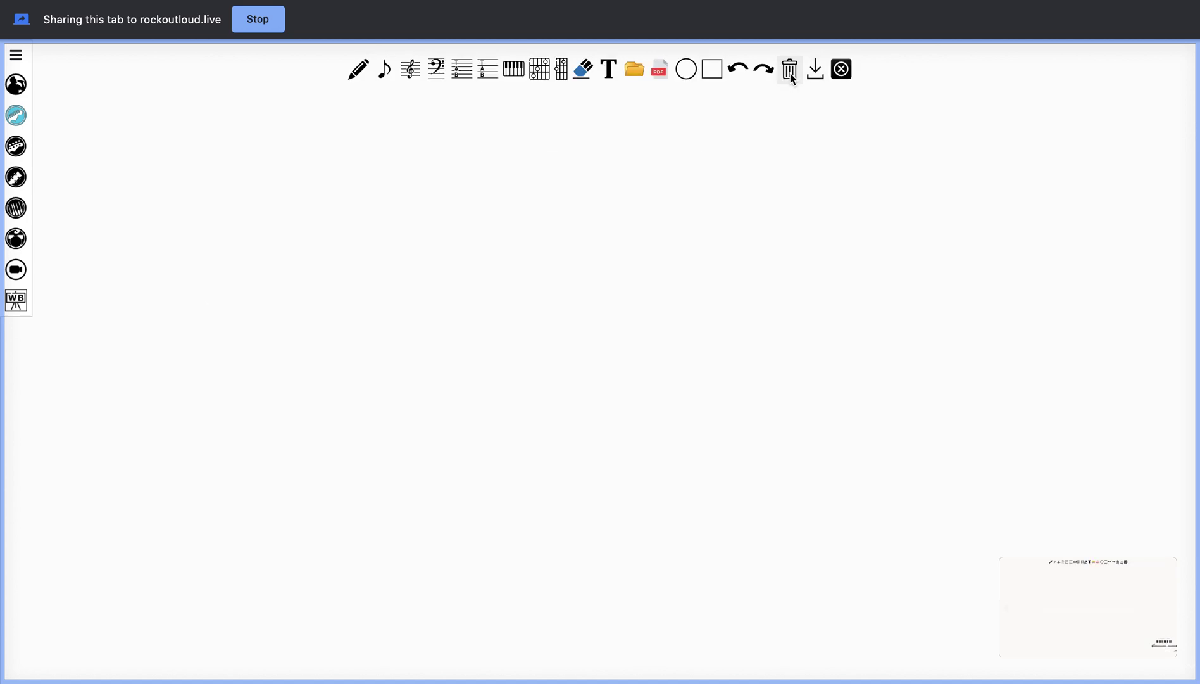
click(657, 70)
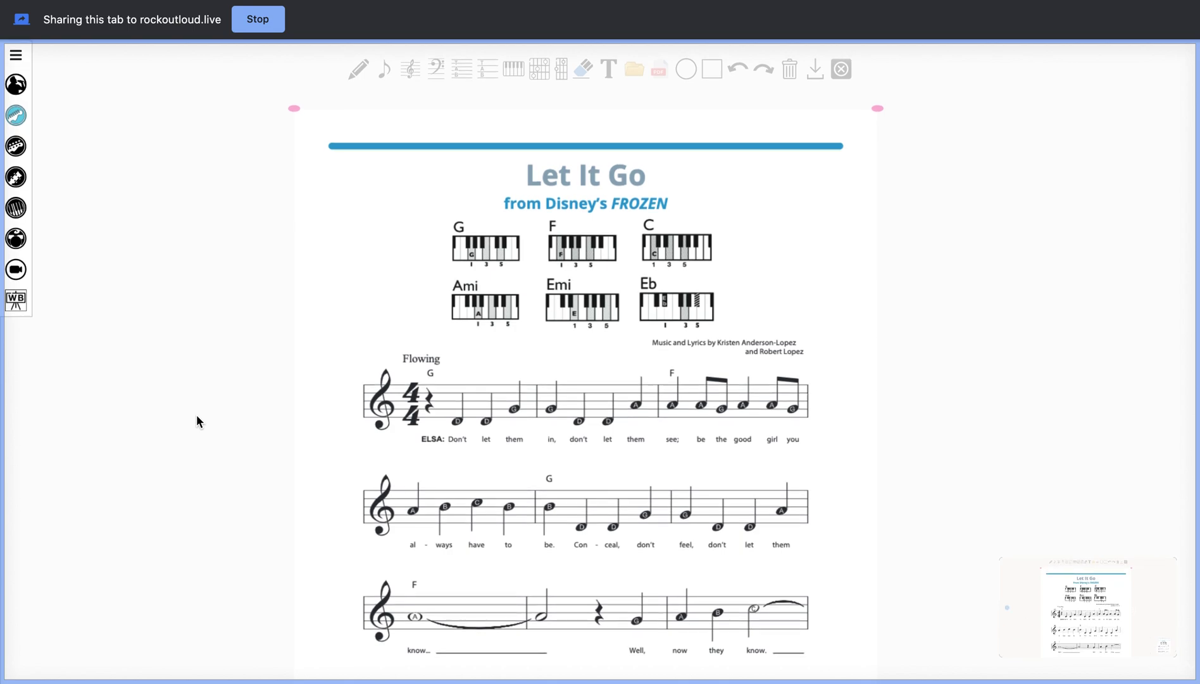
Underline the G chord diagram in red with a thinner pencil and undo the stray lines drawn across the sheet music.
click(359, 71)
click(478, 53)
scroll(479, 55, up, 5)
click(478, 53)
click(393, 104)
drag(464, 272, 530, 273)
drag(488, 344, 466, 329)
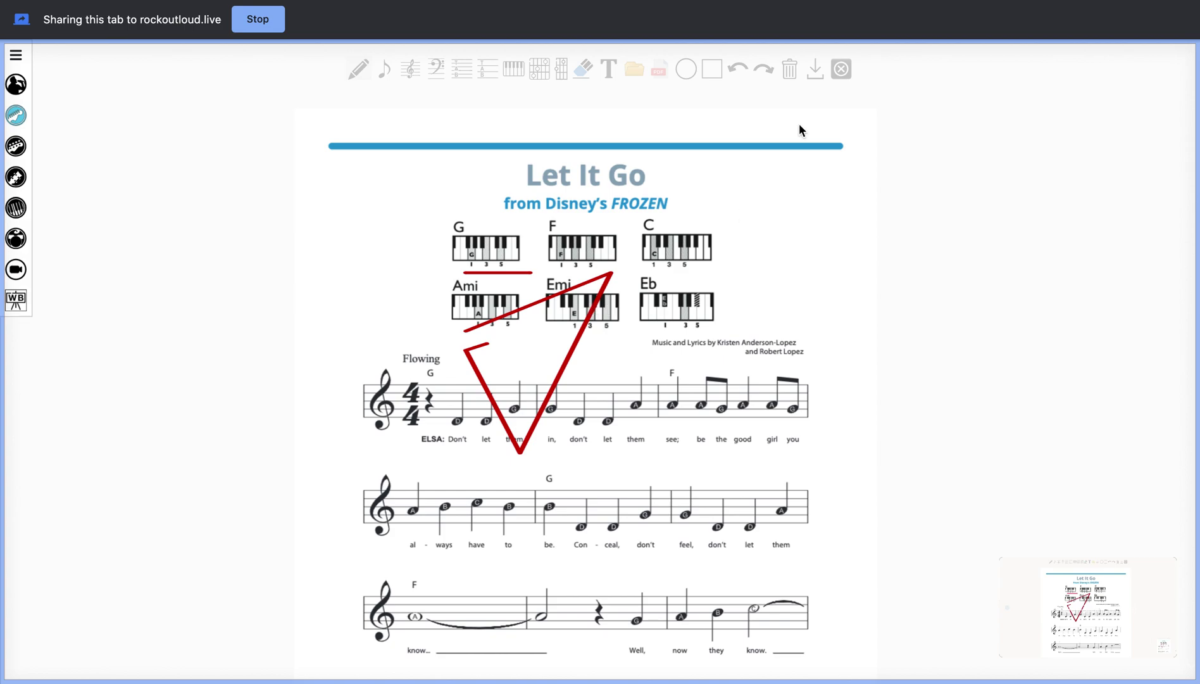
click(739, 69)
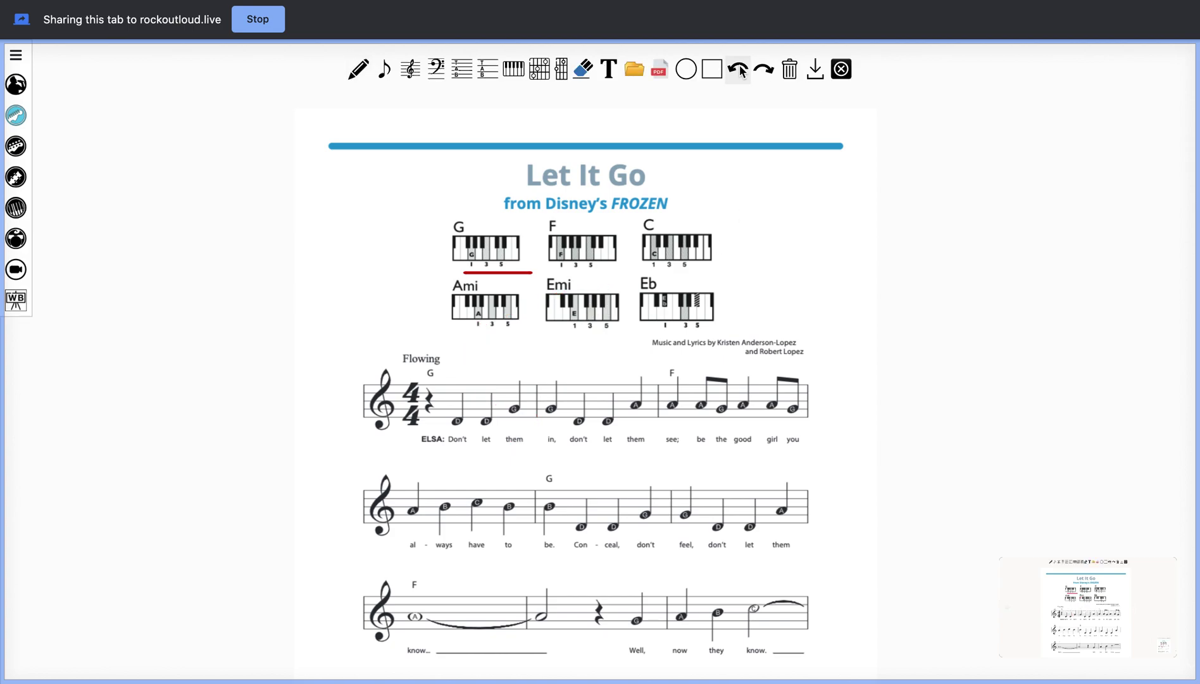
Undo the red underline below the G chord diagram and add the Arial text "Lesson Notes" in the blank area beside the sheet music.
click(741, 69)
click(608, 71)
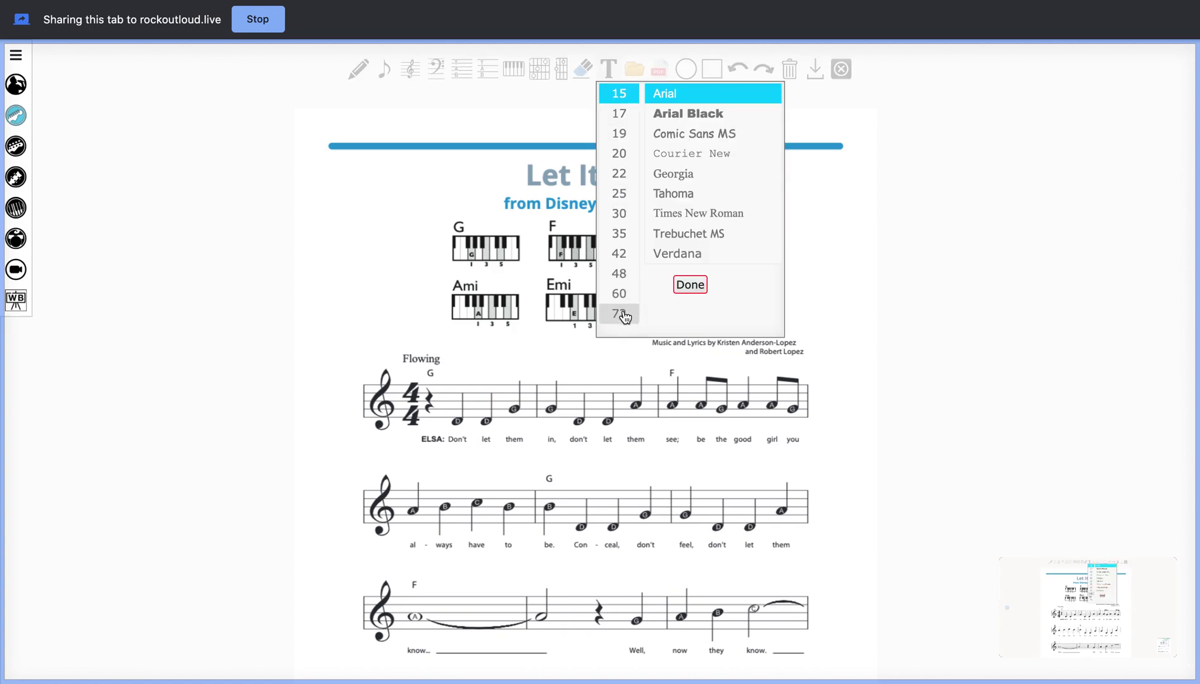
click(695, 285)
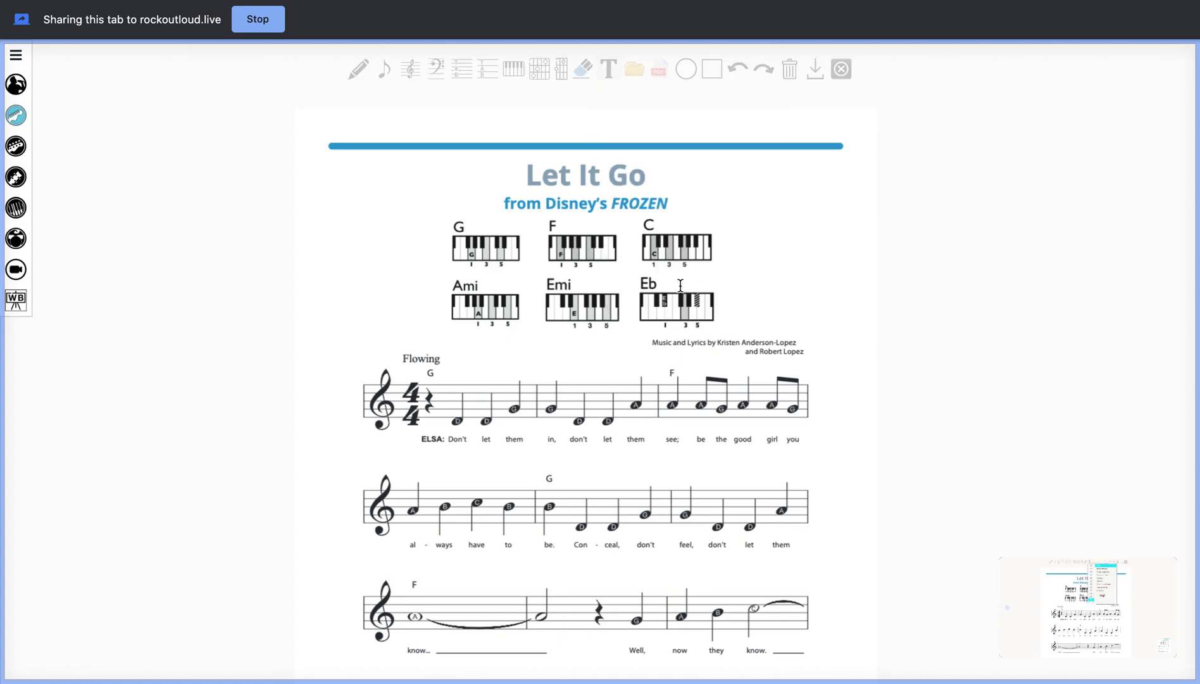
click(88, 148)
text(Lesson N)
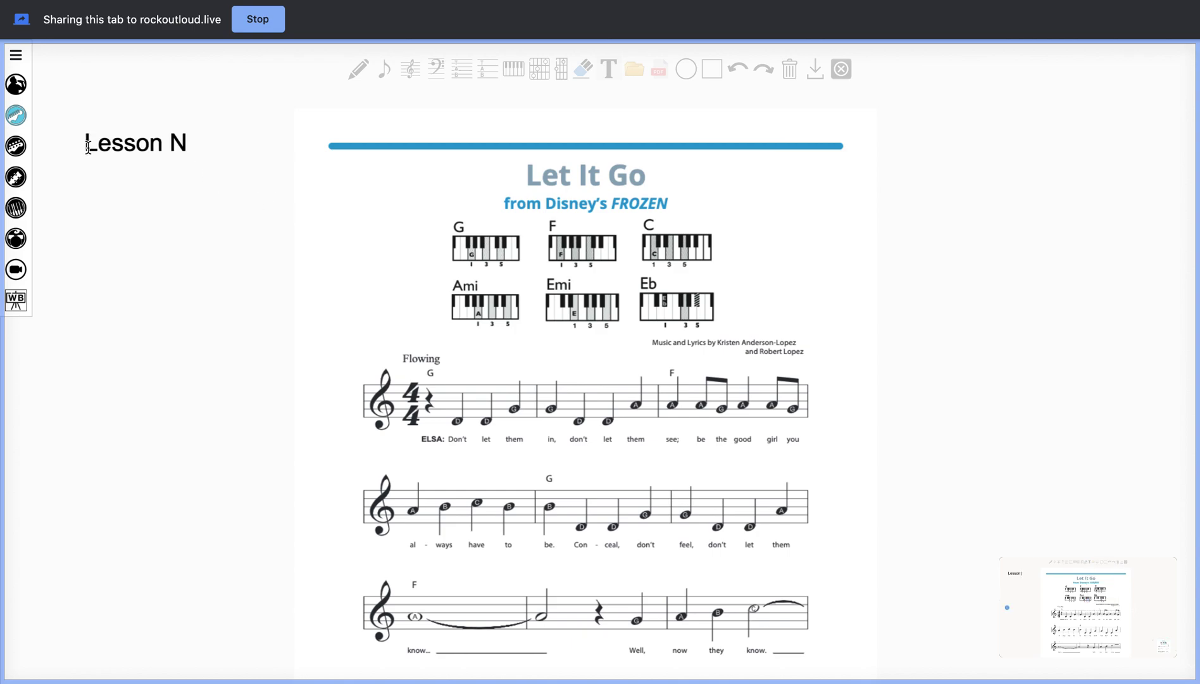
text(otes)
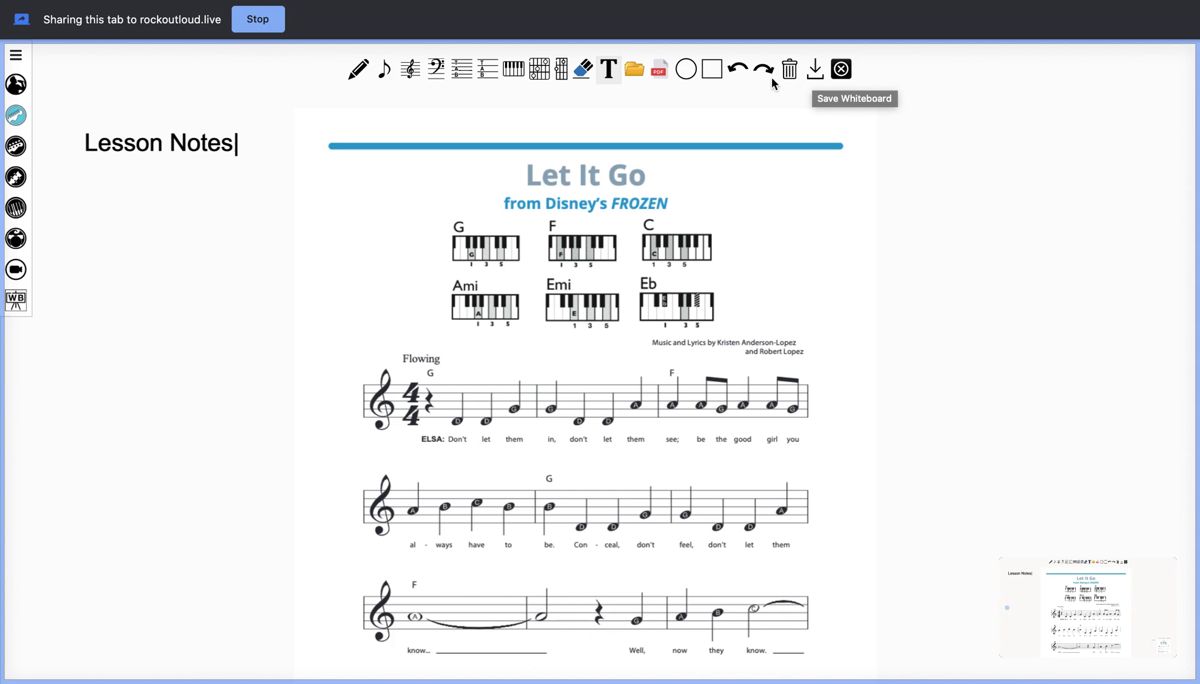
Stop sharing the tab, and clear and close the whiteboard.
click(257, 20)
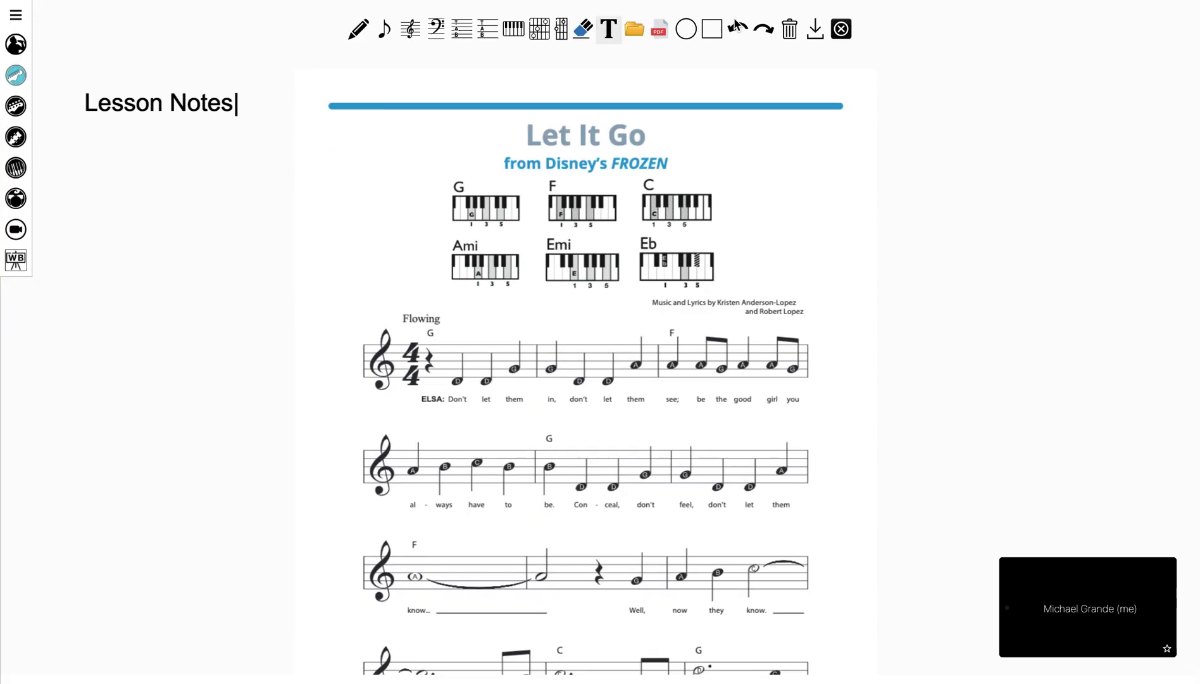
click(789, 31)
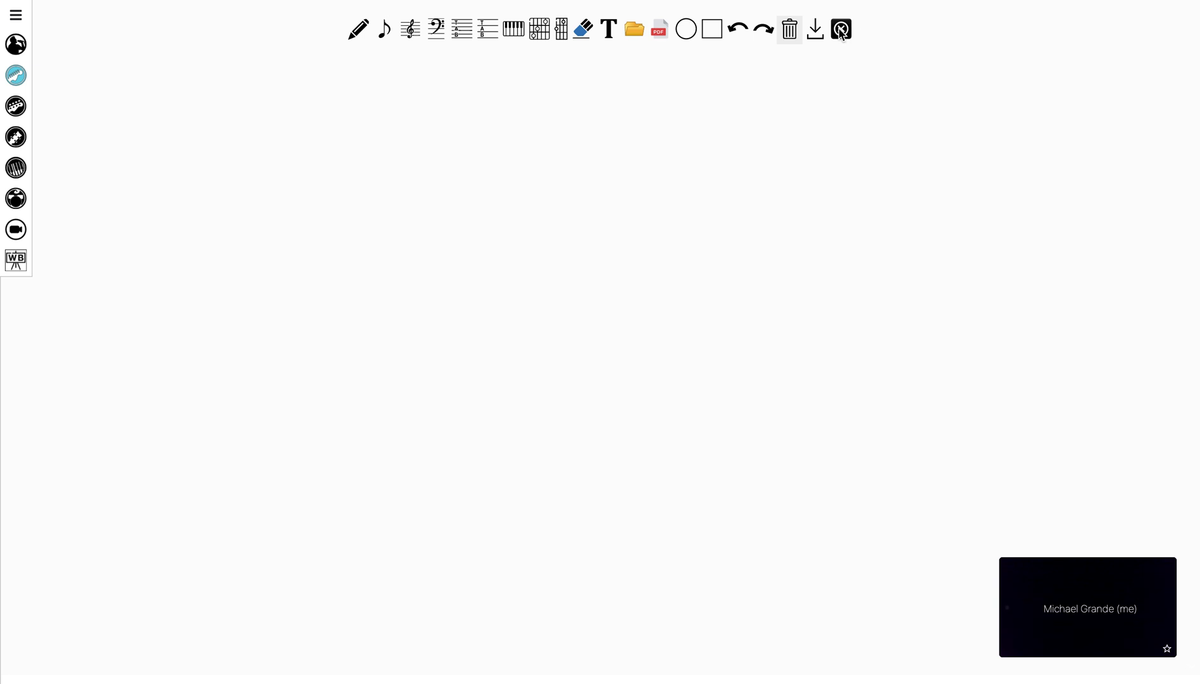
click(842, 28)
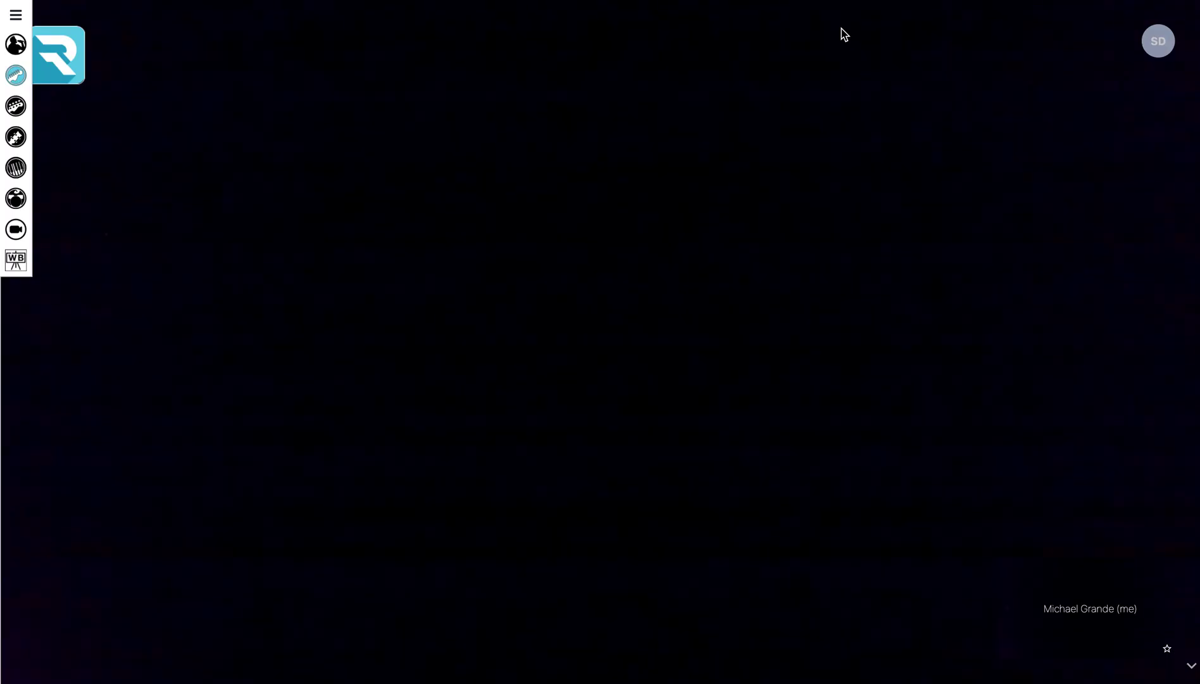